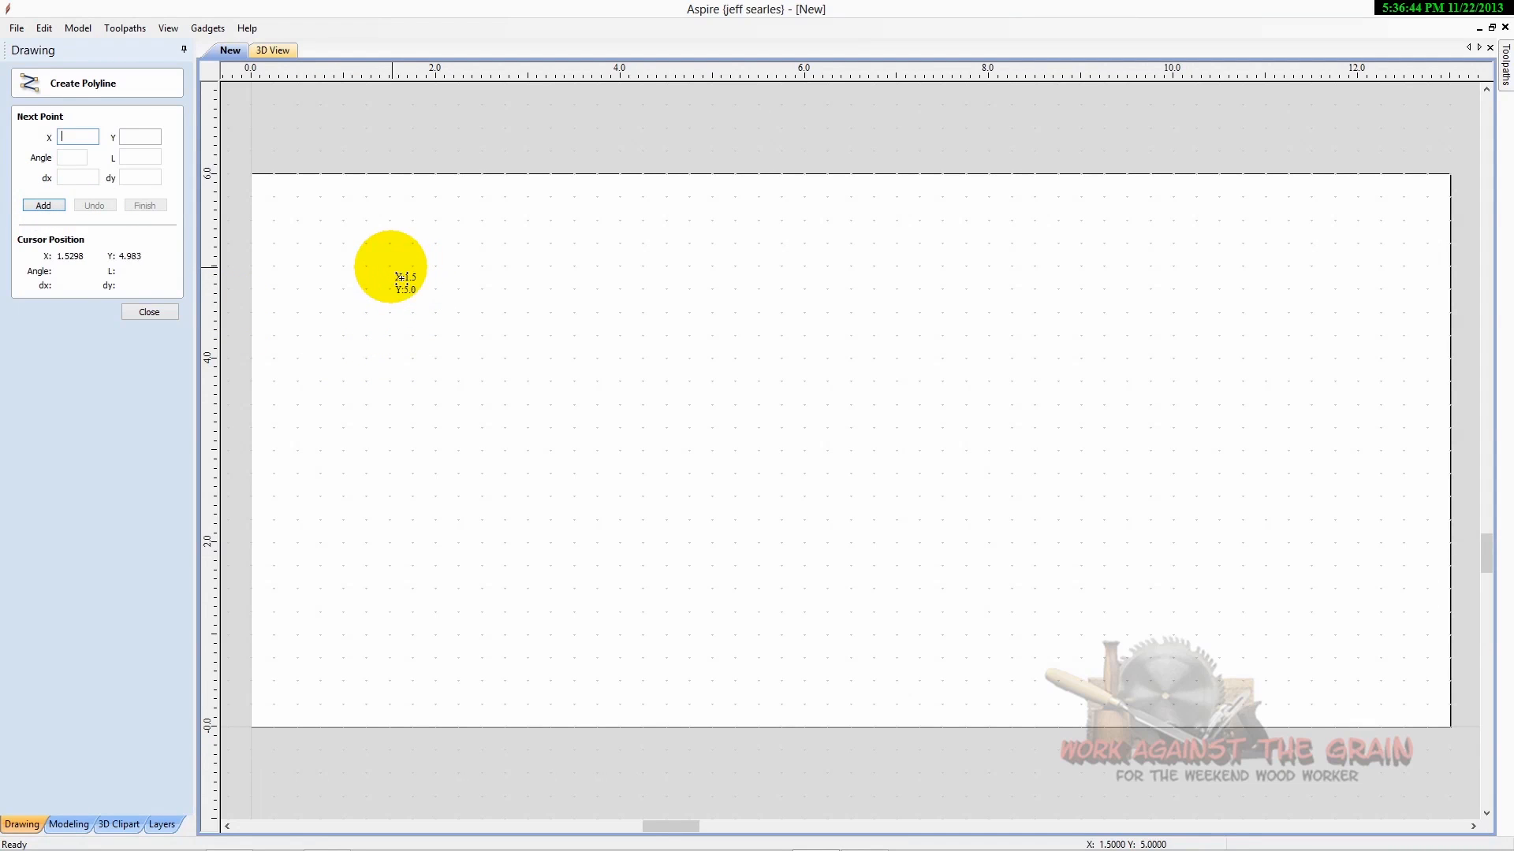
Start a polyline at X 1.5, Y 5.0 and add a horizontal first segment with a length of 1.309.
{"action": "left_click", "coordinate": [391, 267]}
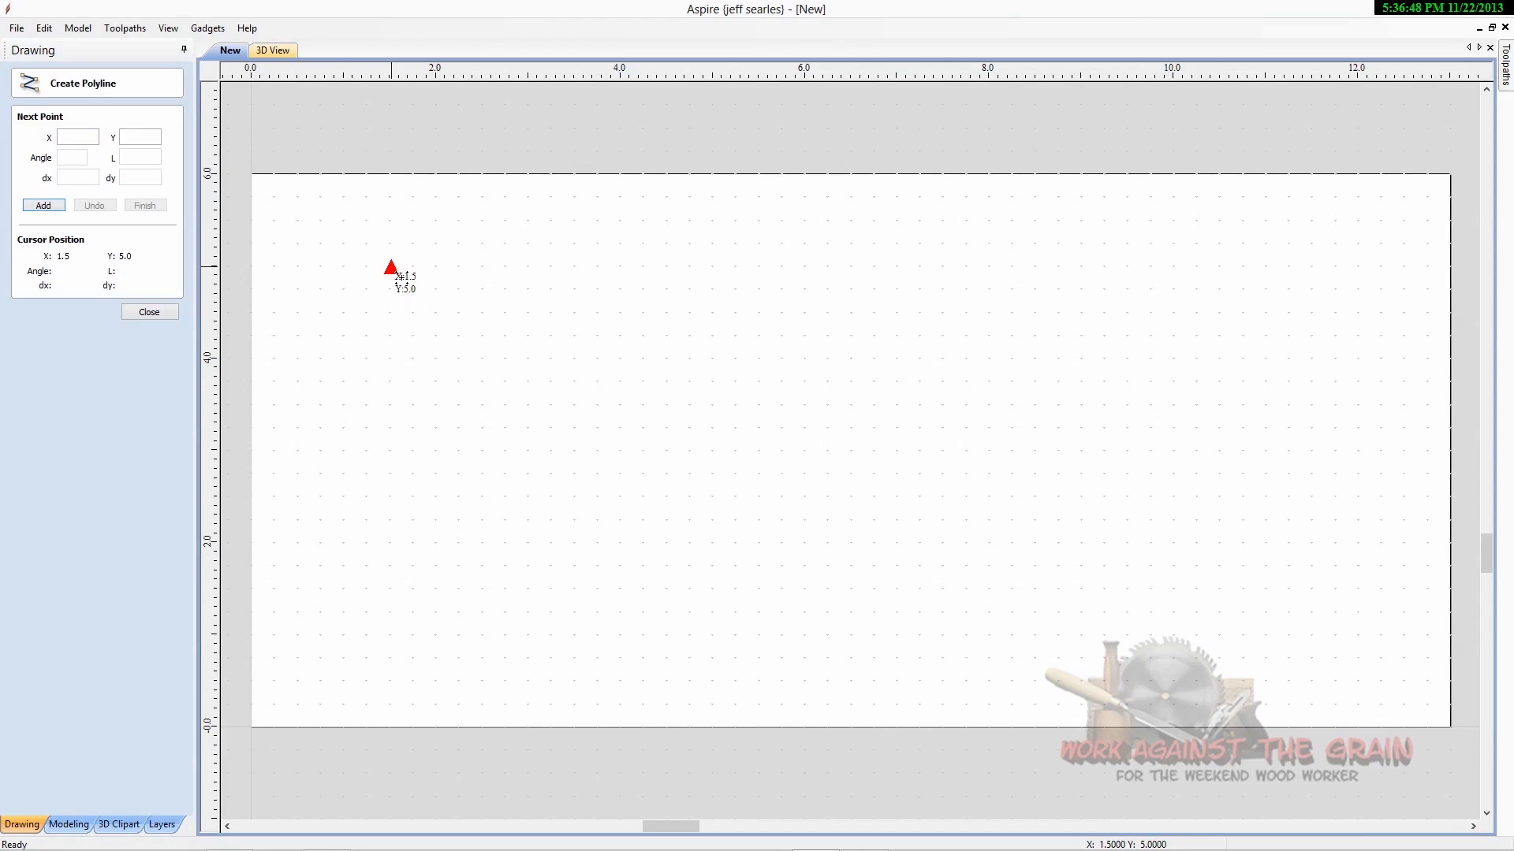
{"action": "left_click", "coordinate": [221, 195]}
{"action": "left_click", "coordinate": [137, 165]}
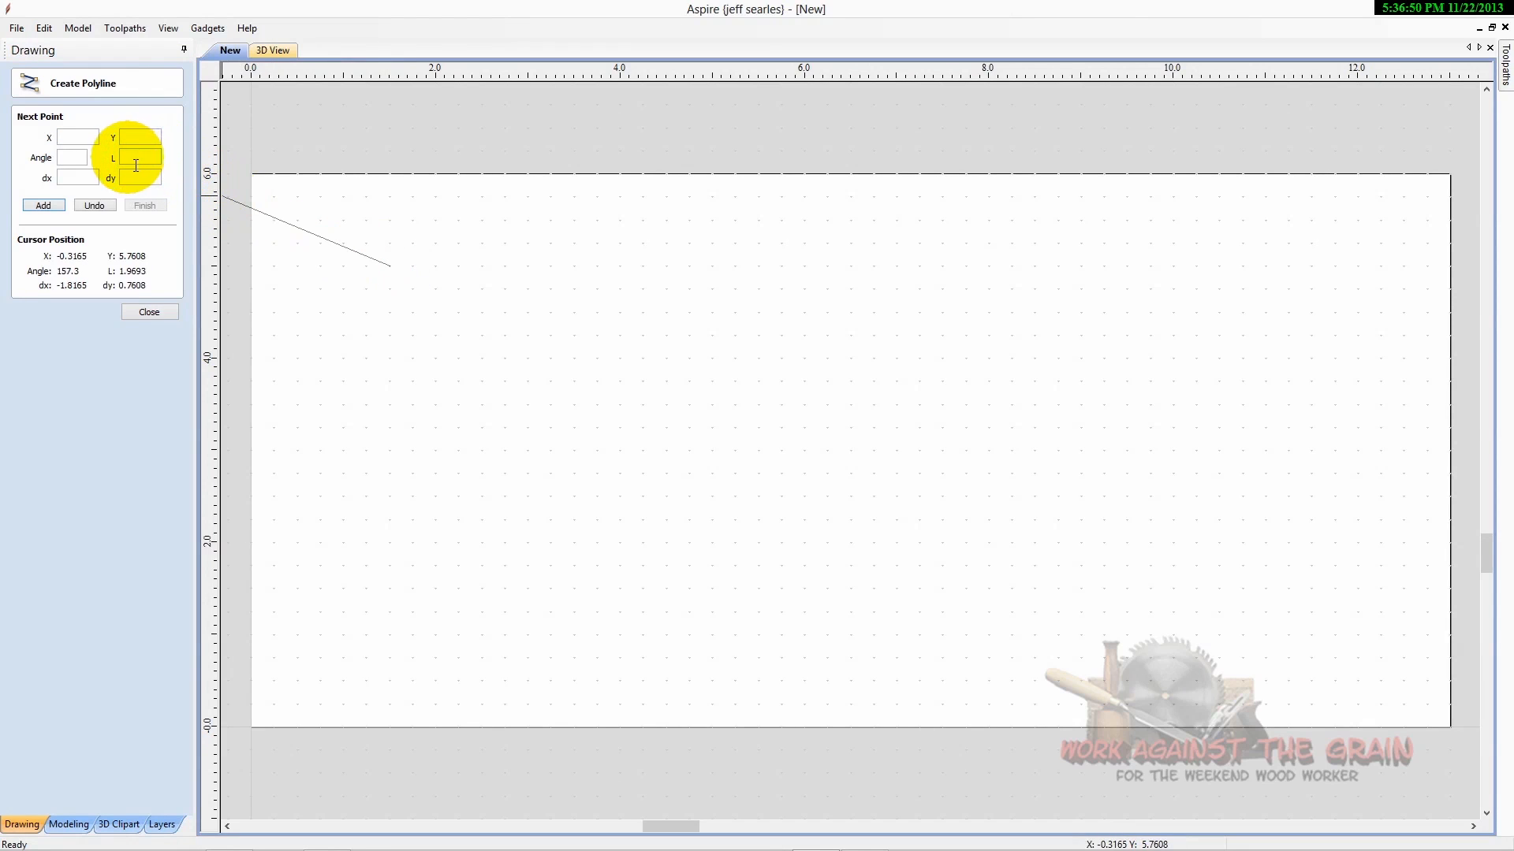
{"action": "left_click", "coordinate": [134, 164]}
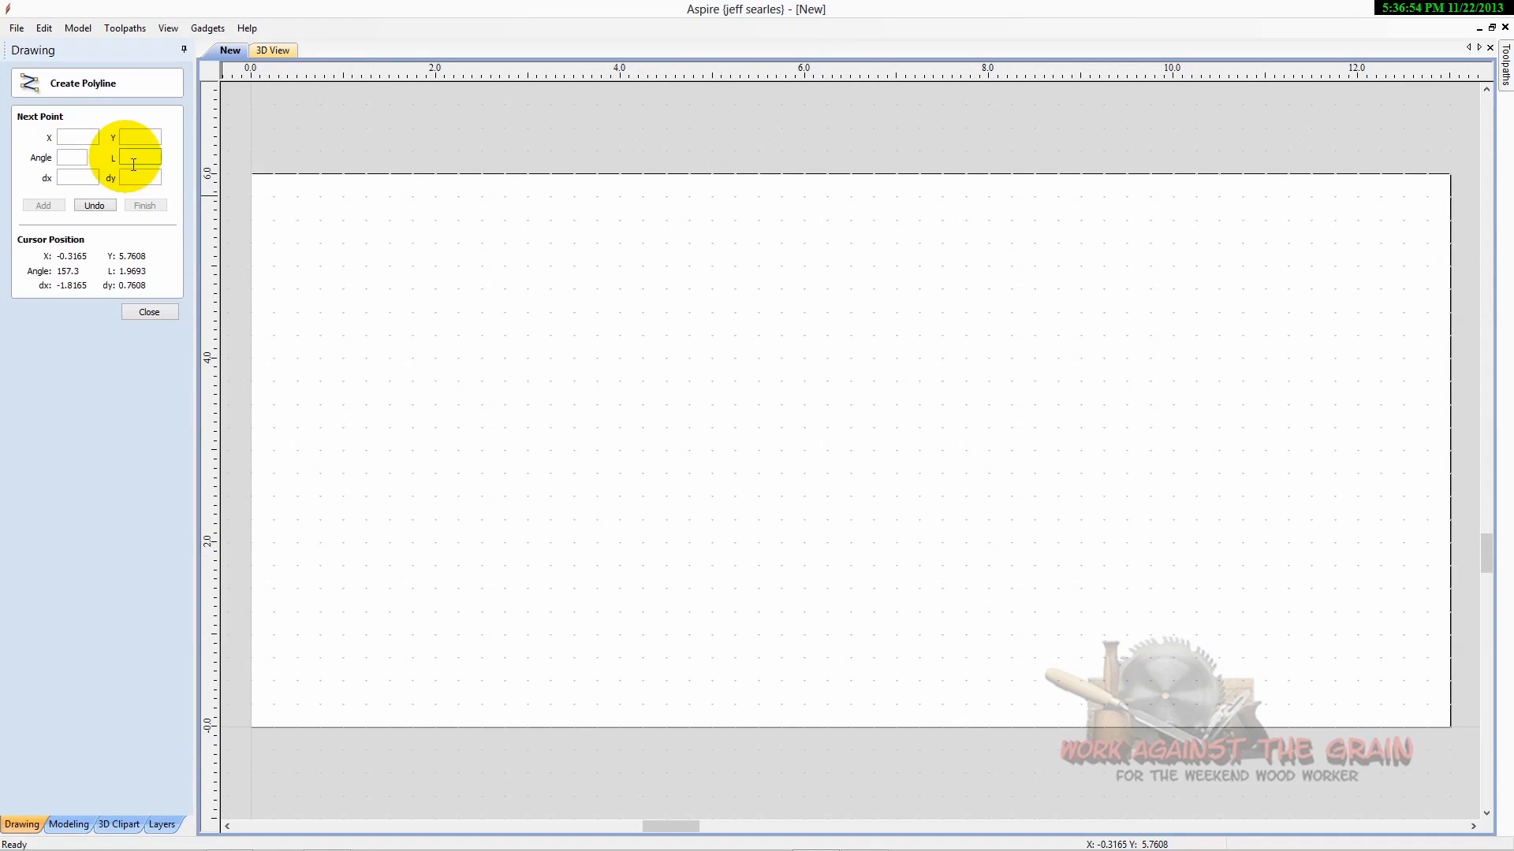
{"action": "type", "text": "1.309"}
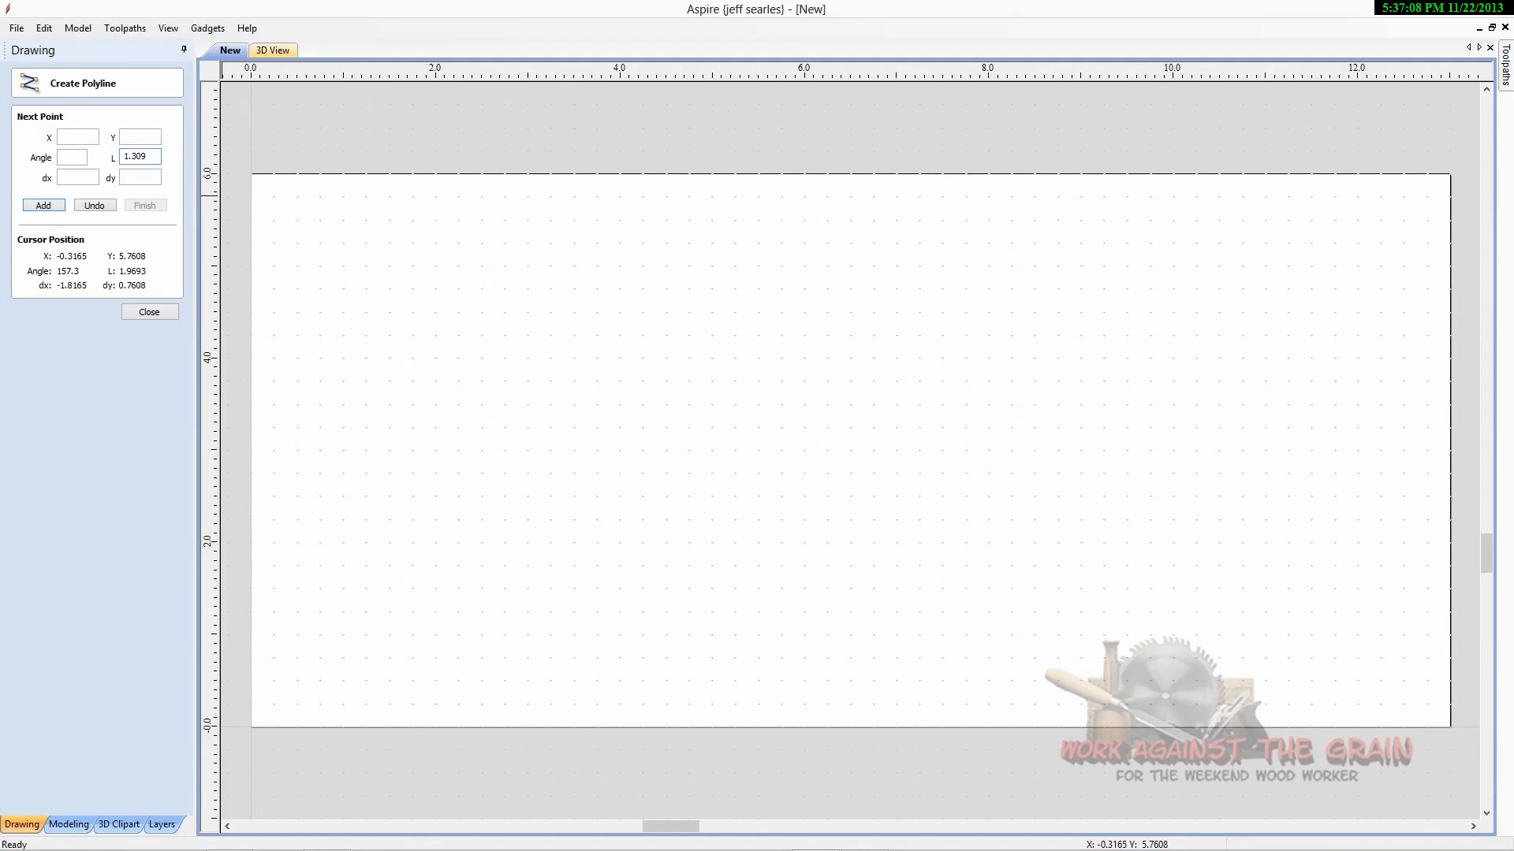
{"action": "key", "text": "Return"}
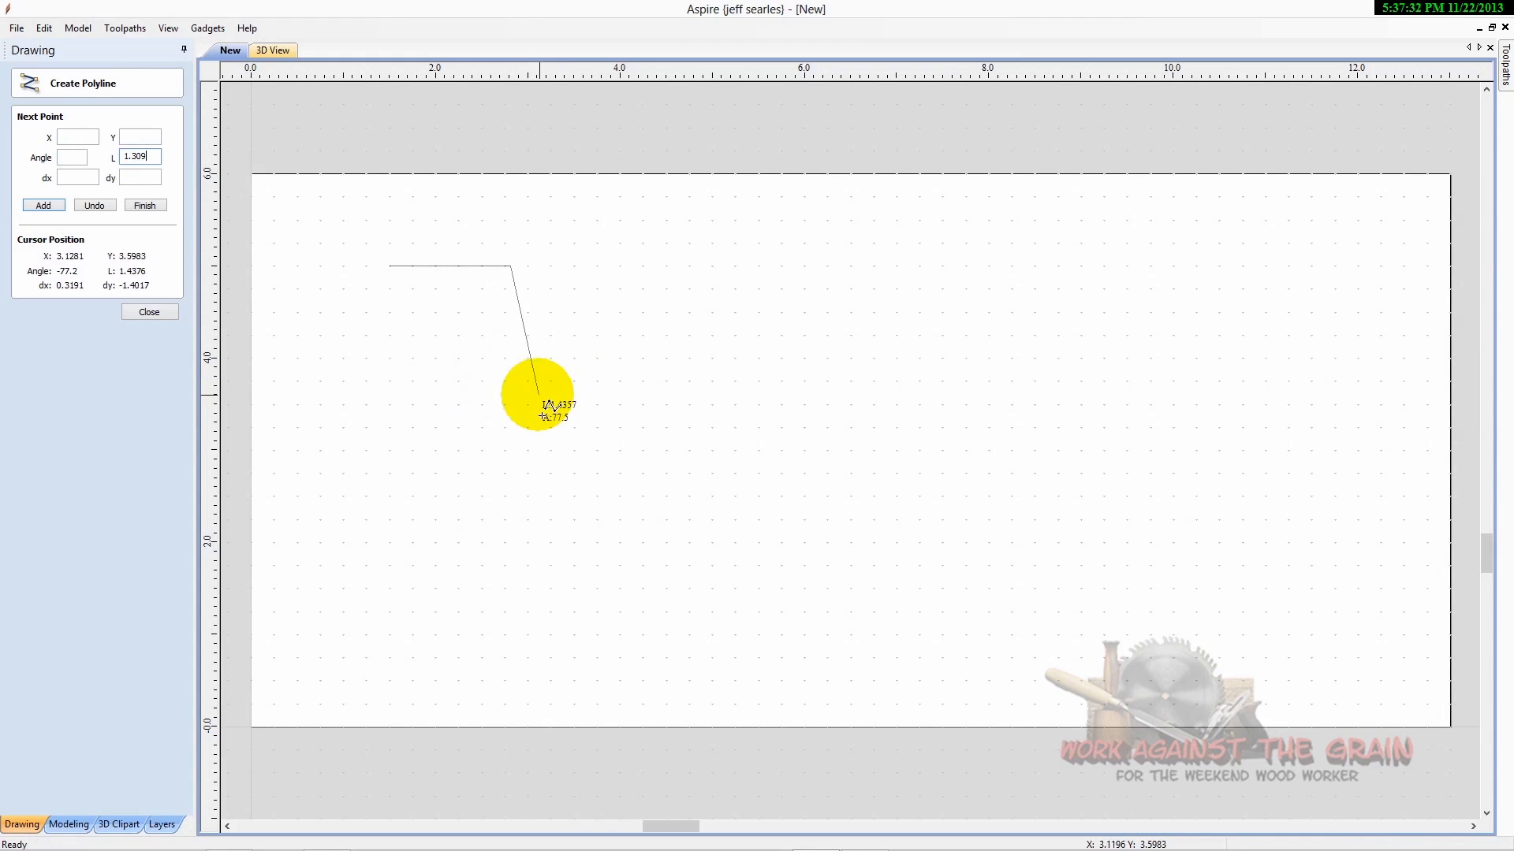
Add a second polyline segment with length 2.0 and angle -105, and end the polyline there.
{"action": "left_click_drag", "start_coordinate": [158, 163], "coordinate": [129, 170]}
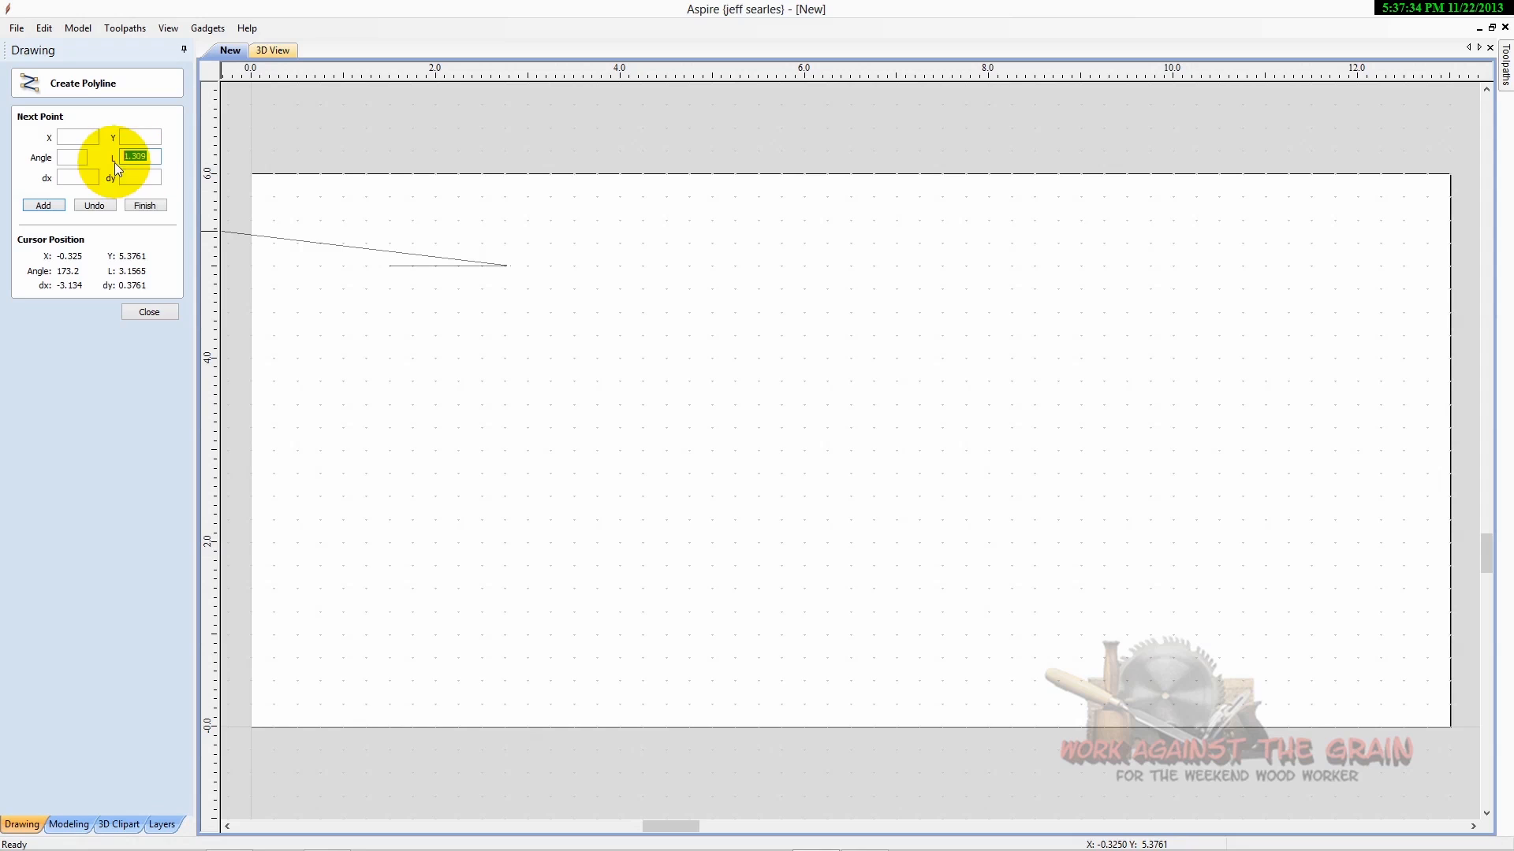
{"action": "type", "text": "2.0"}
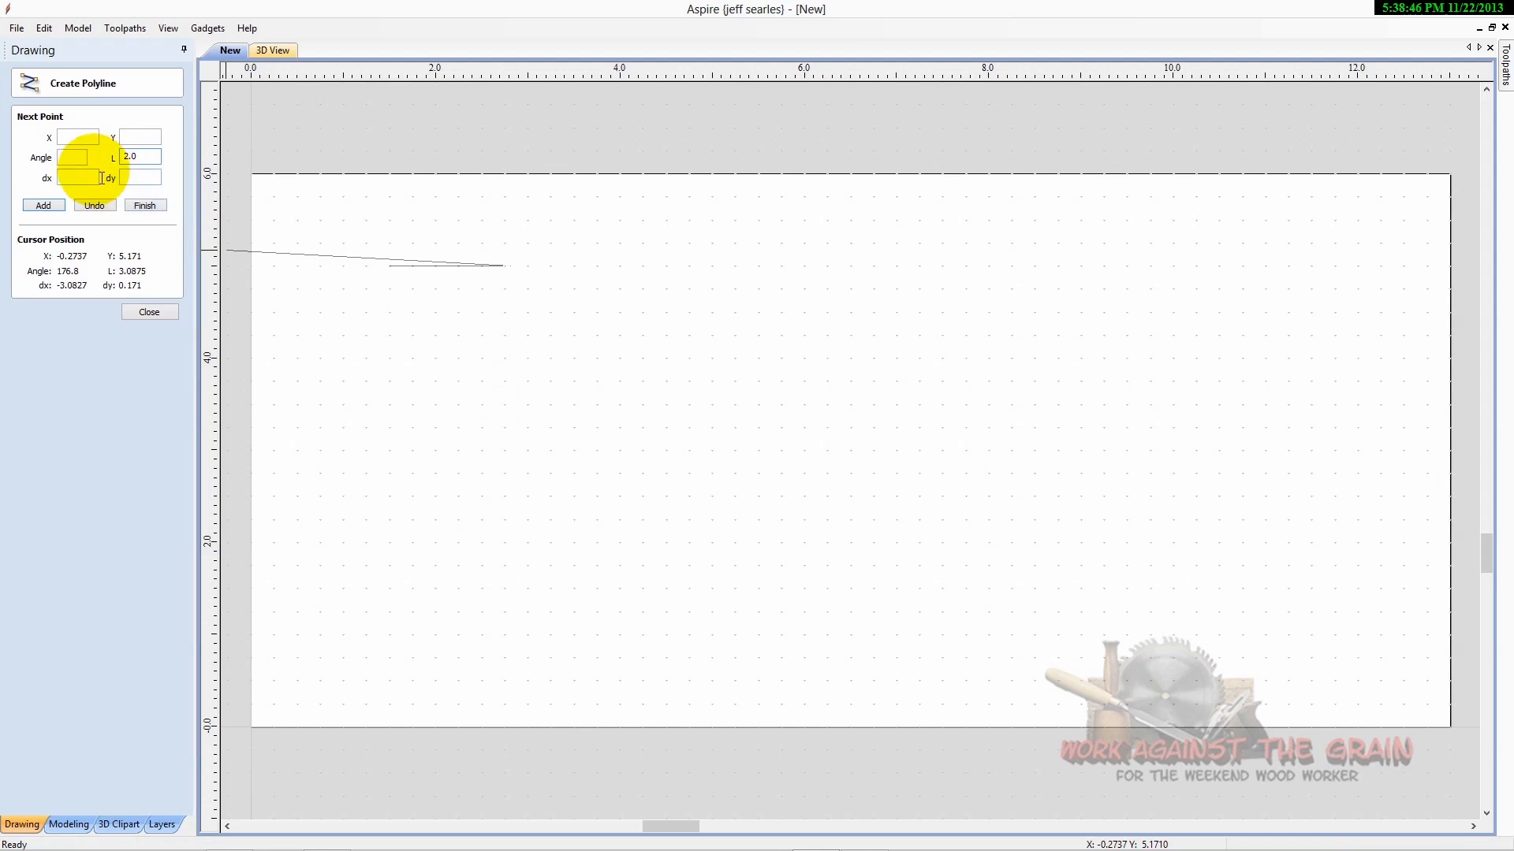
{"action": "left_click", "coordinate": [70, 159]}
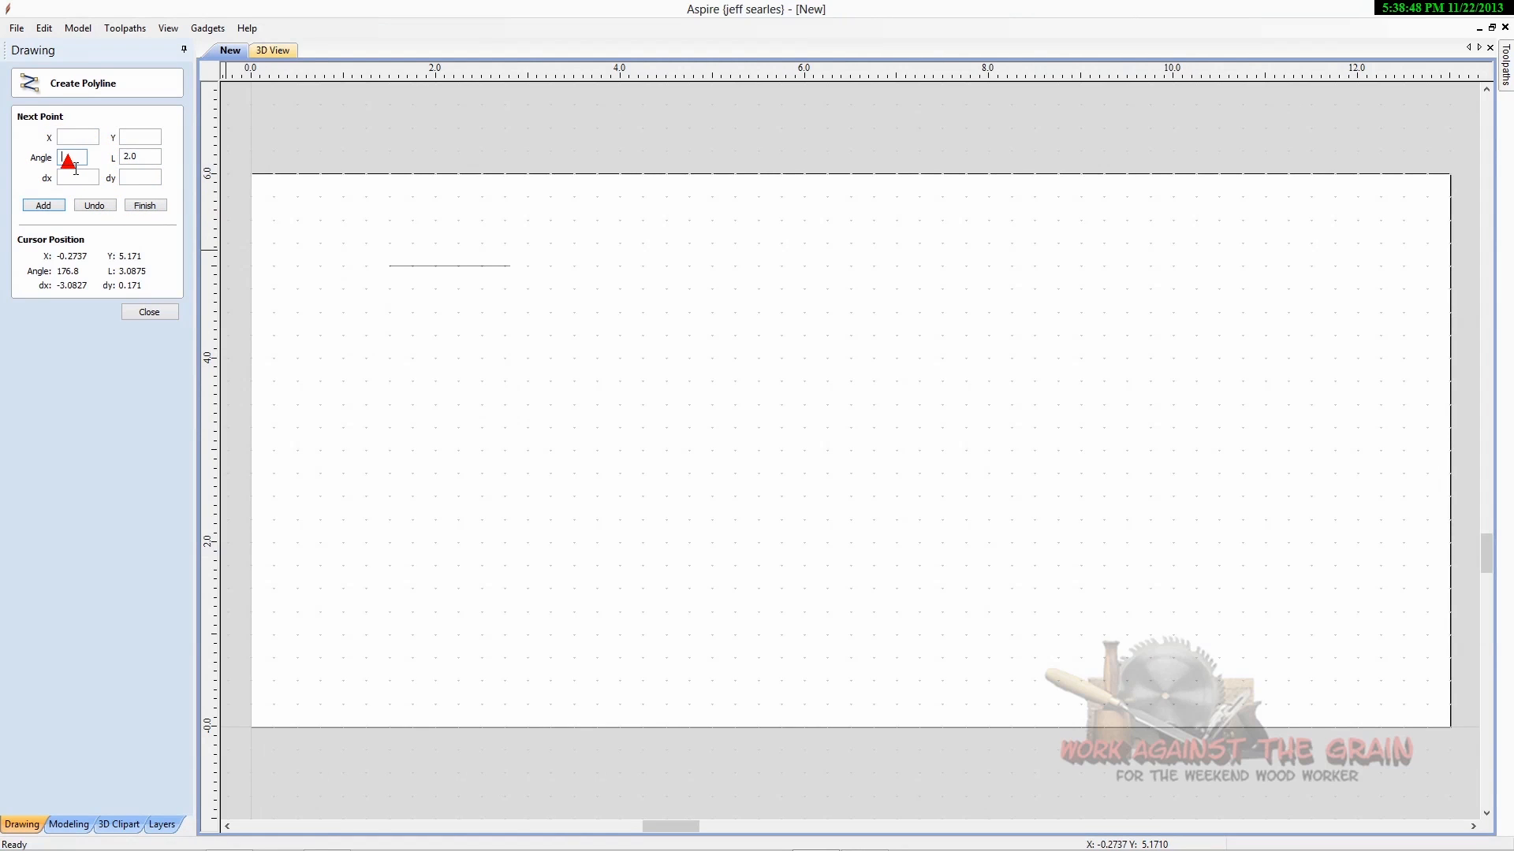
{"action": "type", "text": "-105."}
{"action": "key", "text": "Return"}
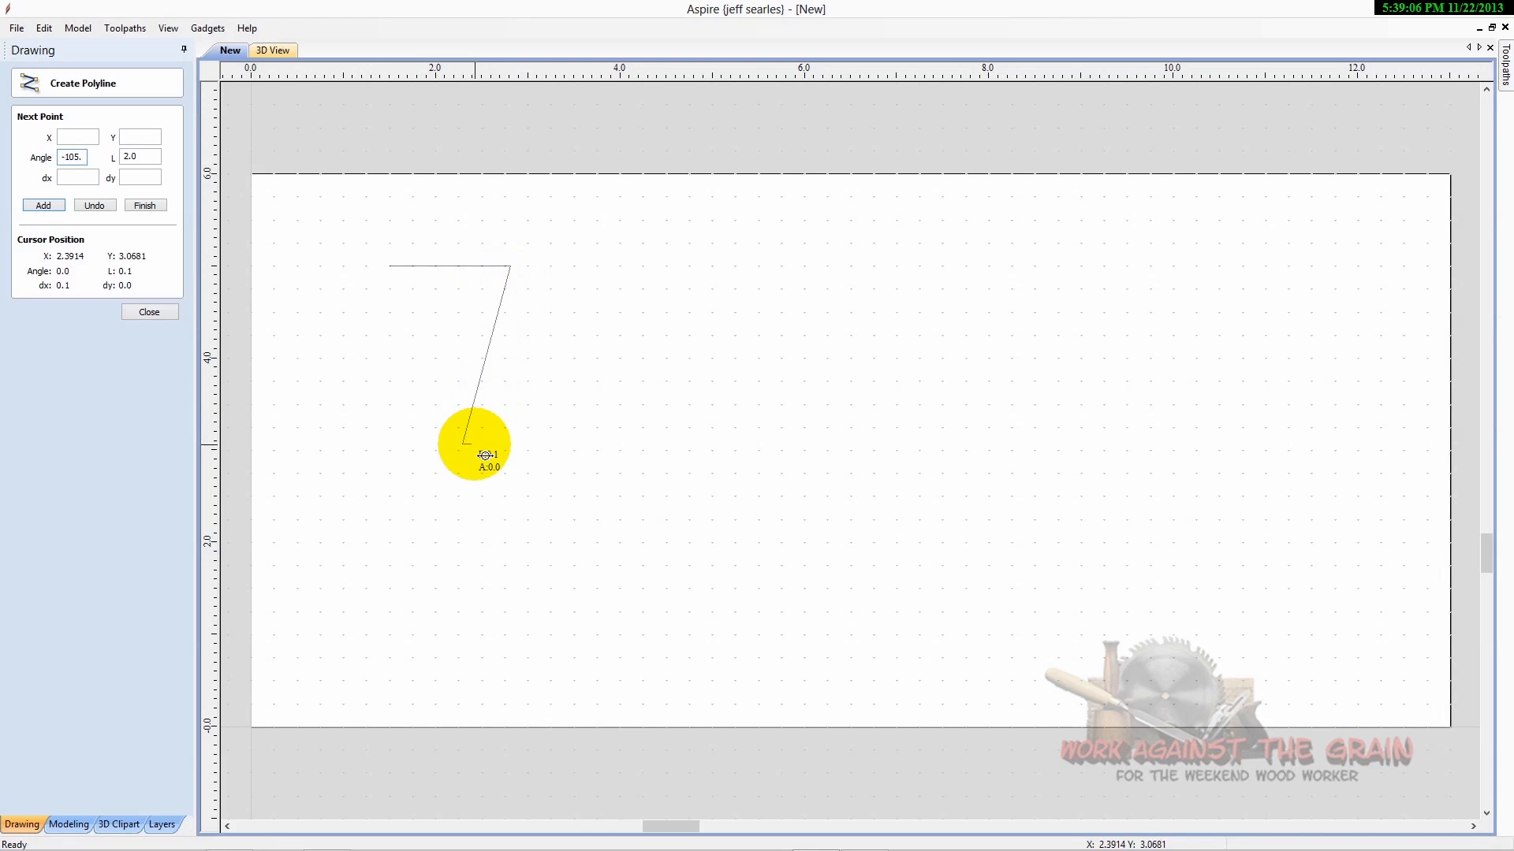
{"action": "left_click", "coordinate": [151, 313]}
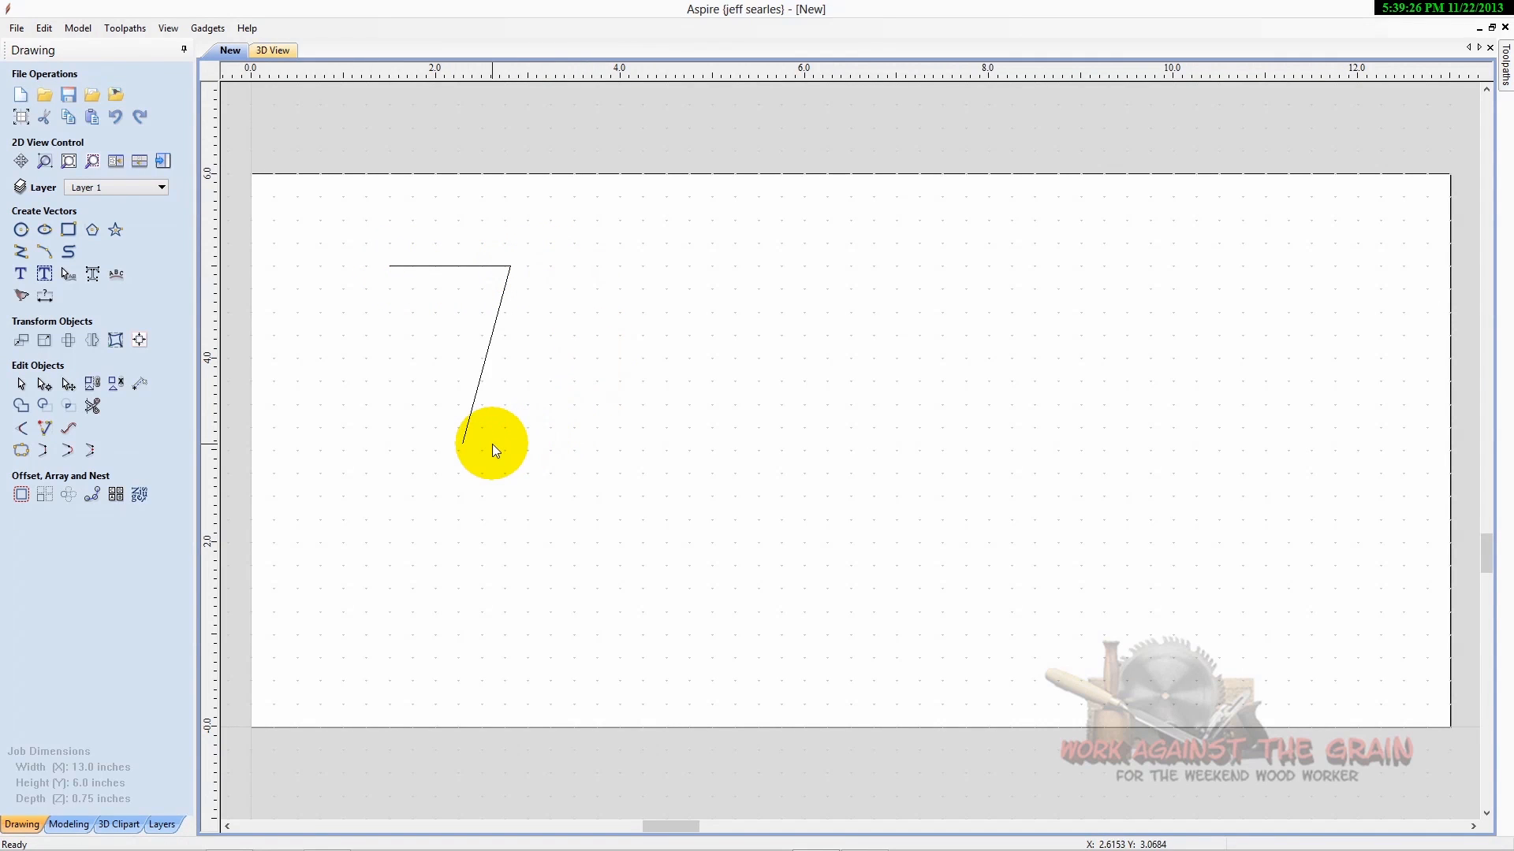
Draw a second polyline from X 1.5, Y 5.0 down to about X 2.02, Y 3.07, and across to the slanted line's lower end.
{"action": "left_click", "coordinate": [20, 252]}
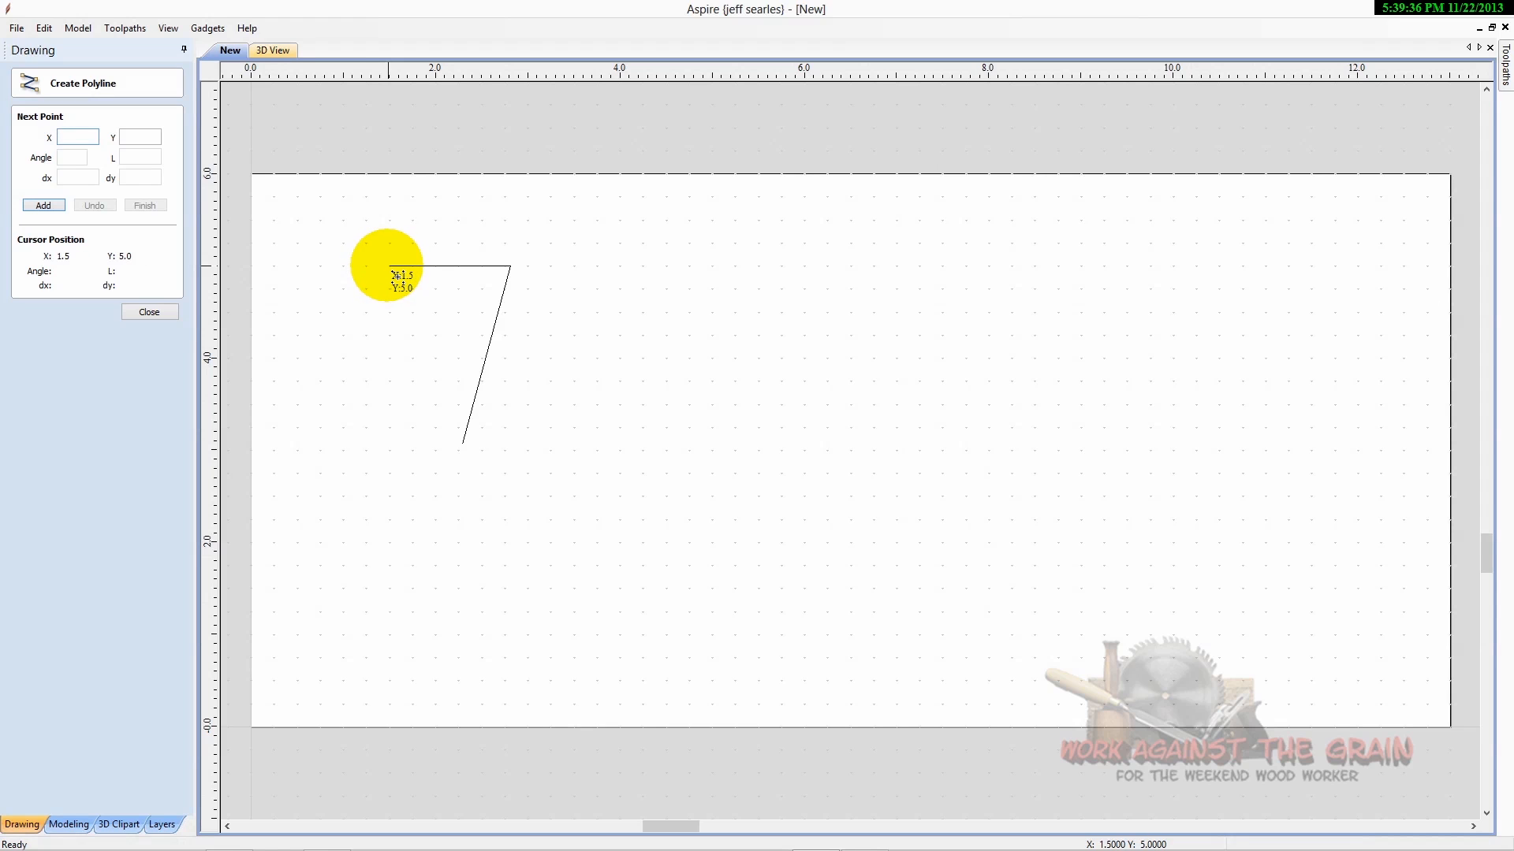
{"action": "left_click", "coordinate": [398, 275]}
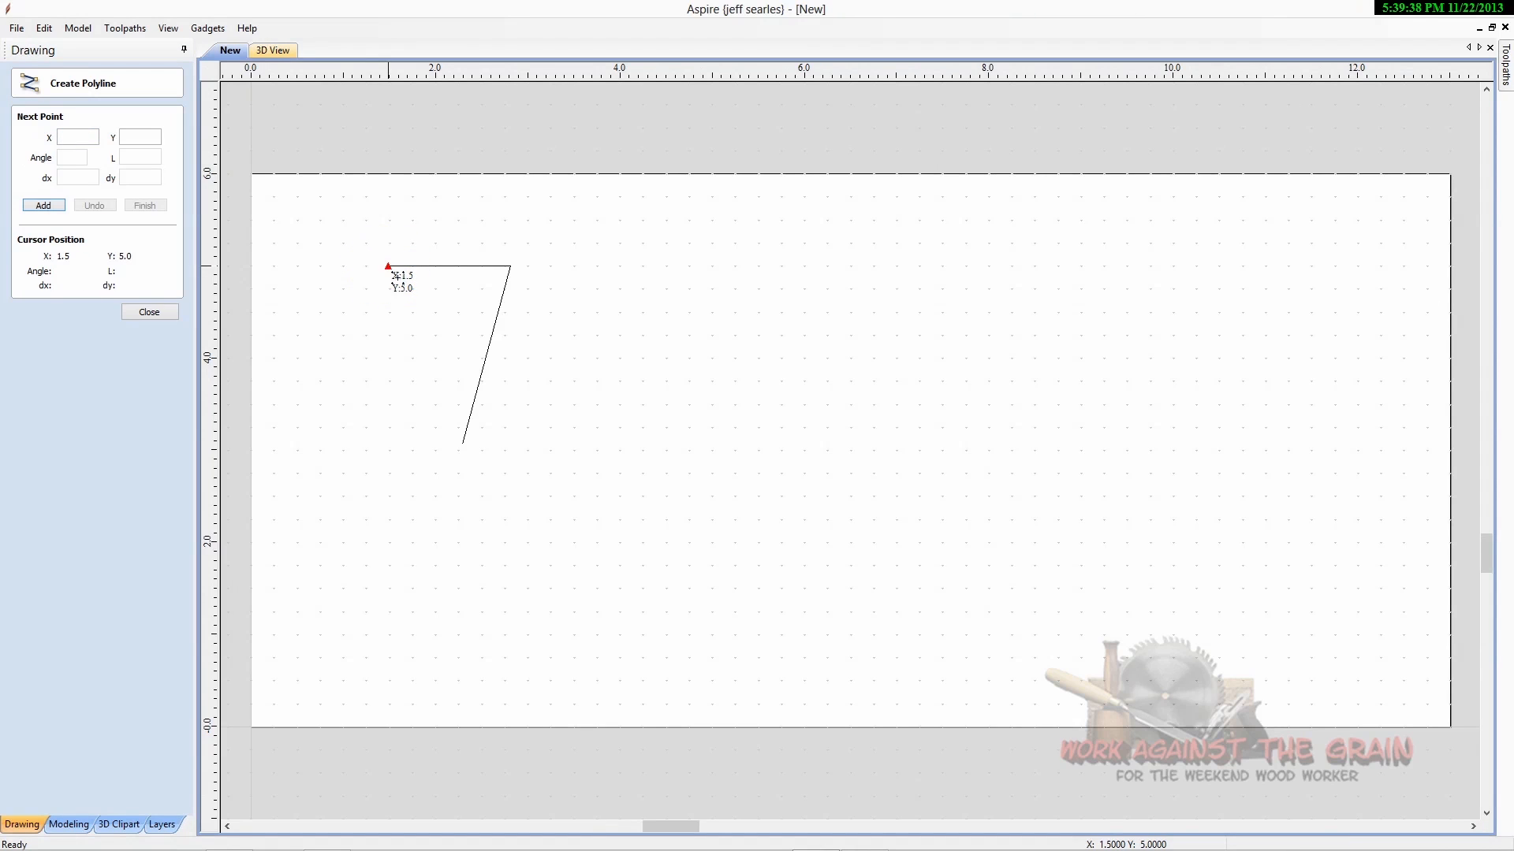
{"action": "left_click", "coordinate": [388, 267]}
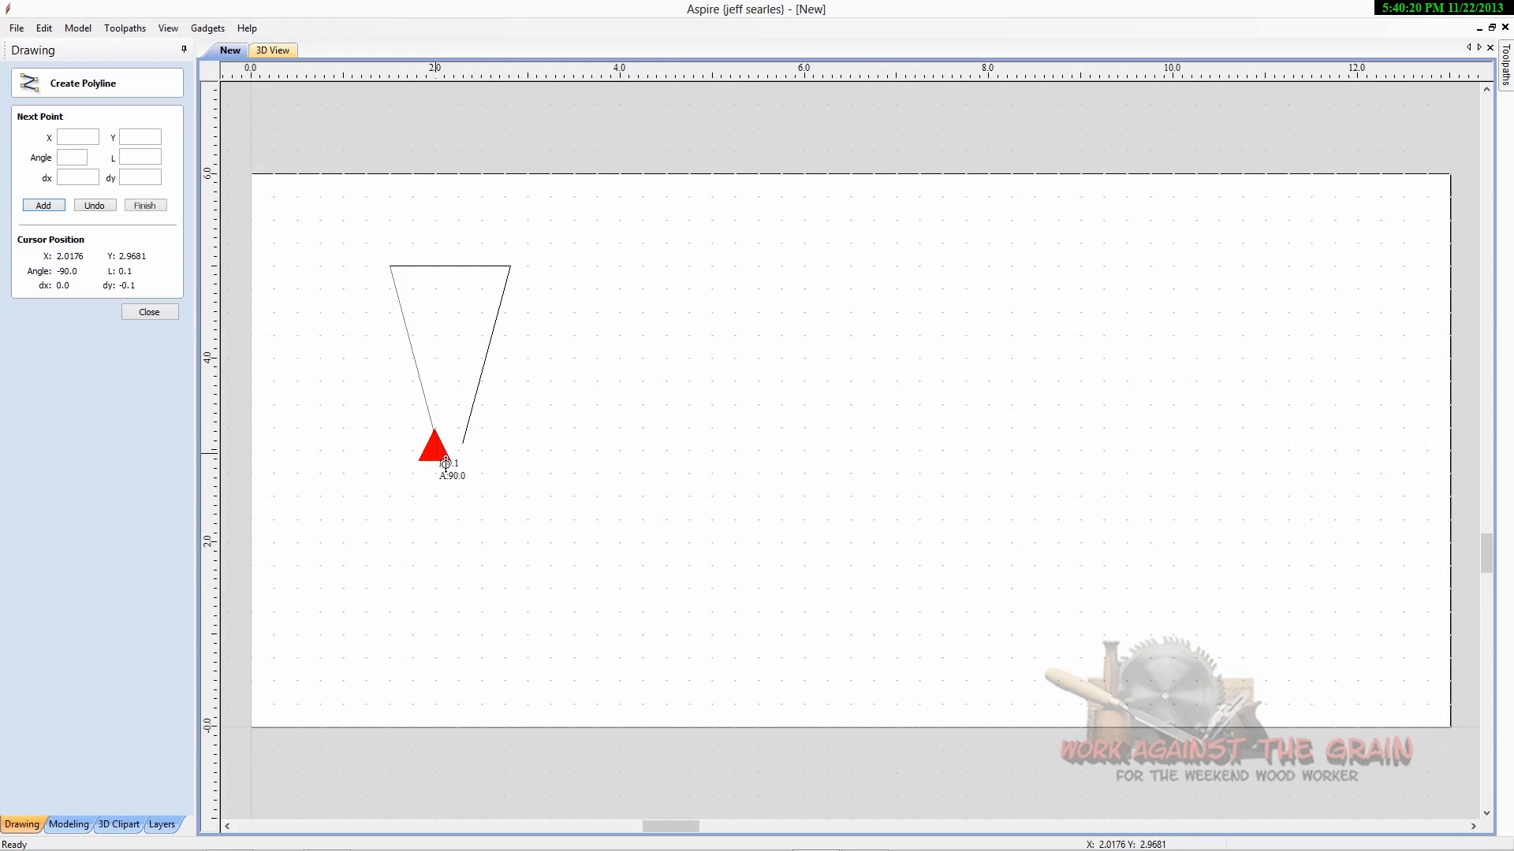
{"action": "left_click", "coordinate": [438, 447]}
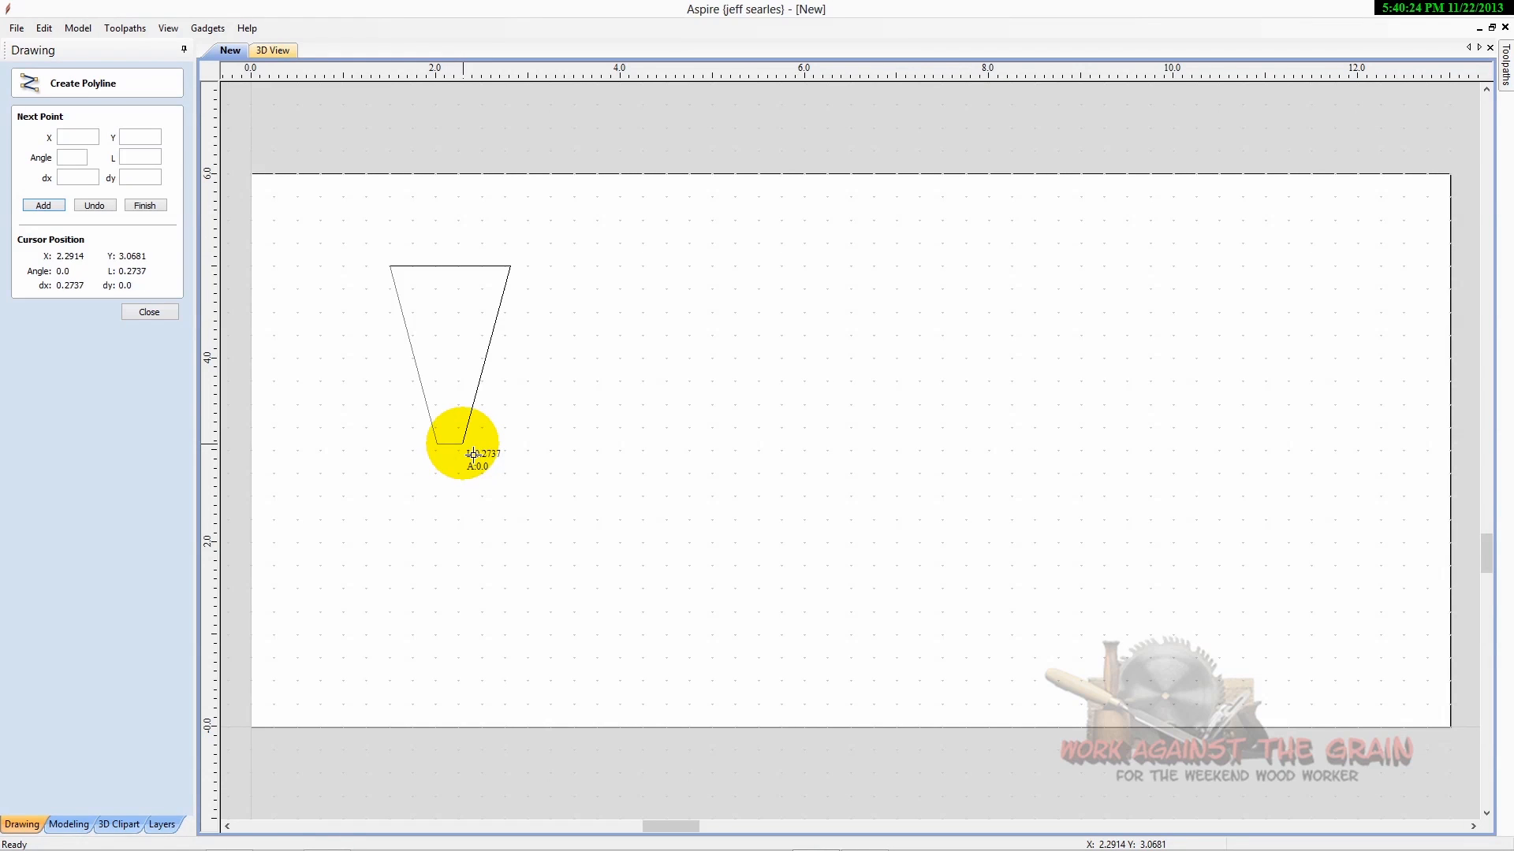
{"action": "left_click", "coordinate": [169, 308]}
{"action": "left_click", "coordinate": [517, 473]}
{"action": "left_click", "coordinate": [328, 254]}
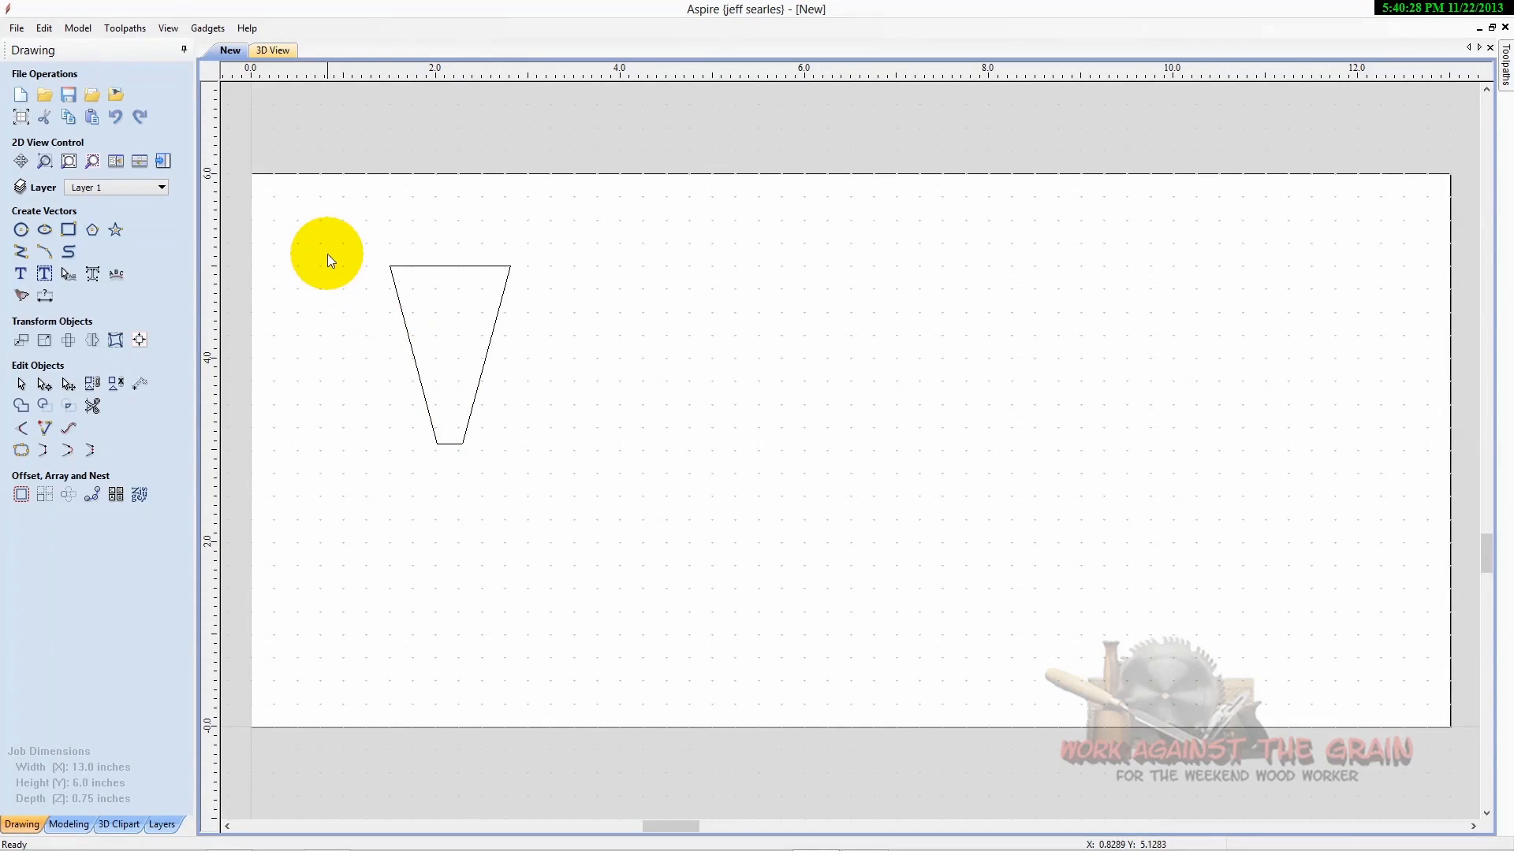
Move the whole wedge outline up and left toward the sheet's upper-left corner, and group its two polylines into one object.
{"action": "left_click_drag", "start_coordinate": [330, 241], "coordinate": [637, 504]}
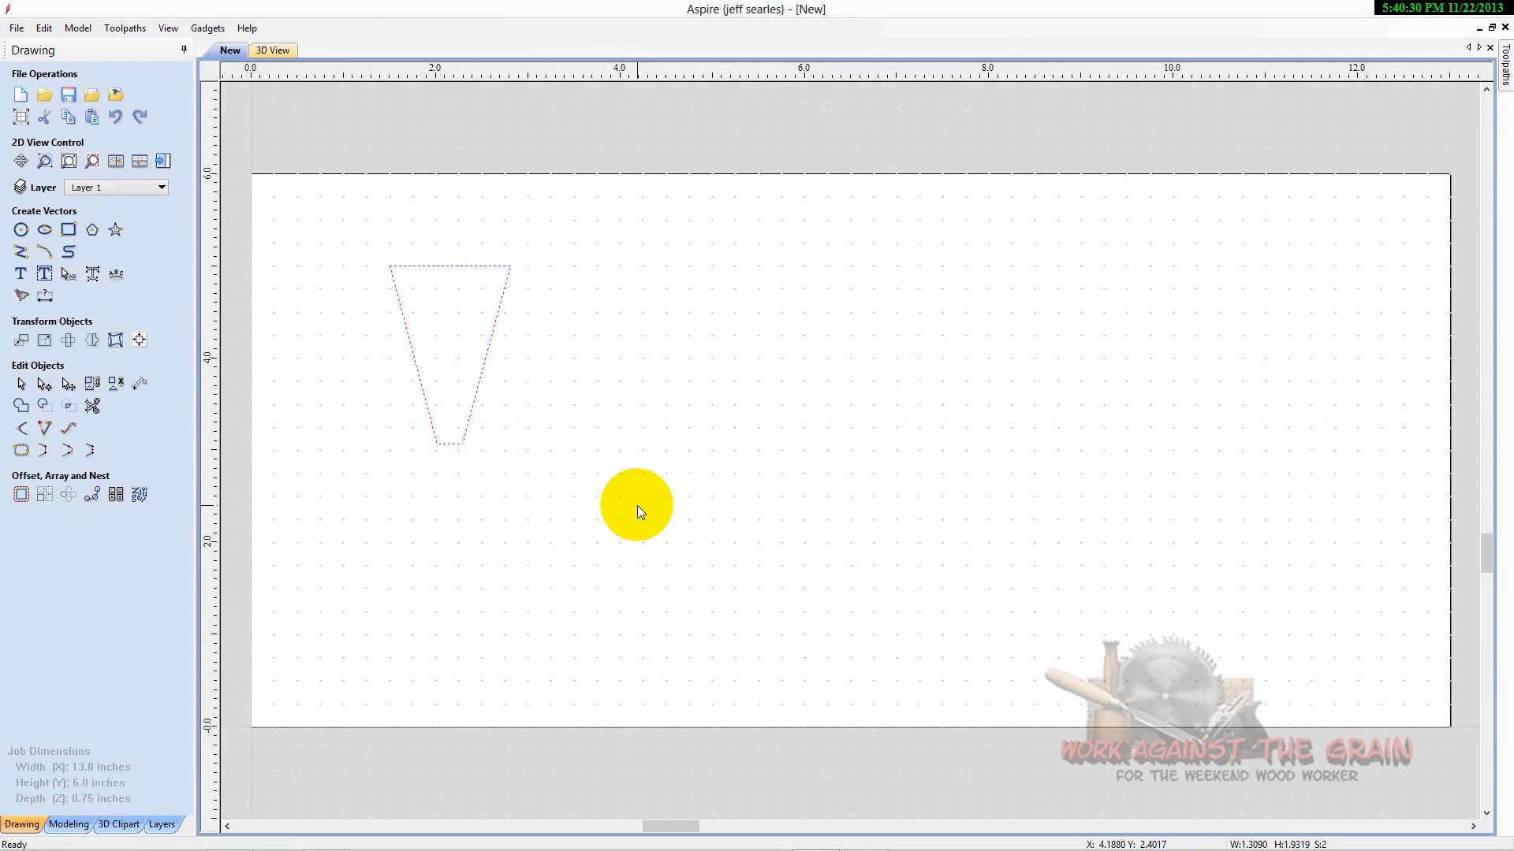
{"action": "left_click", "coordinate": [483, 403]}
{"action": "left_click_drag", "start_coordinate": [479, 399], "coordinate": [427, 366]}
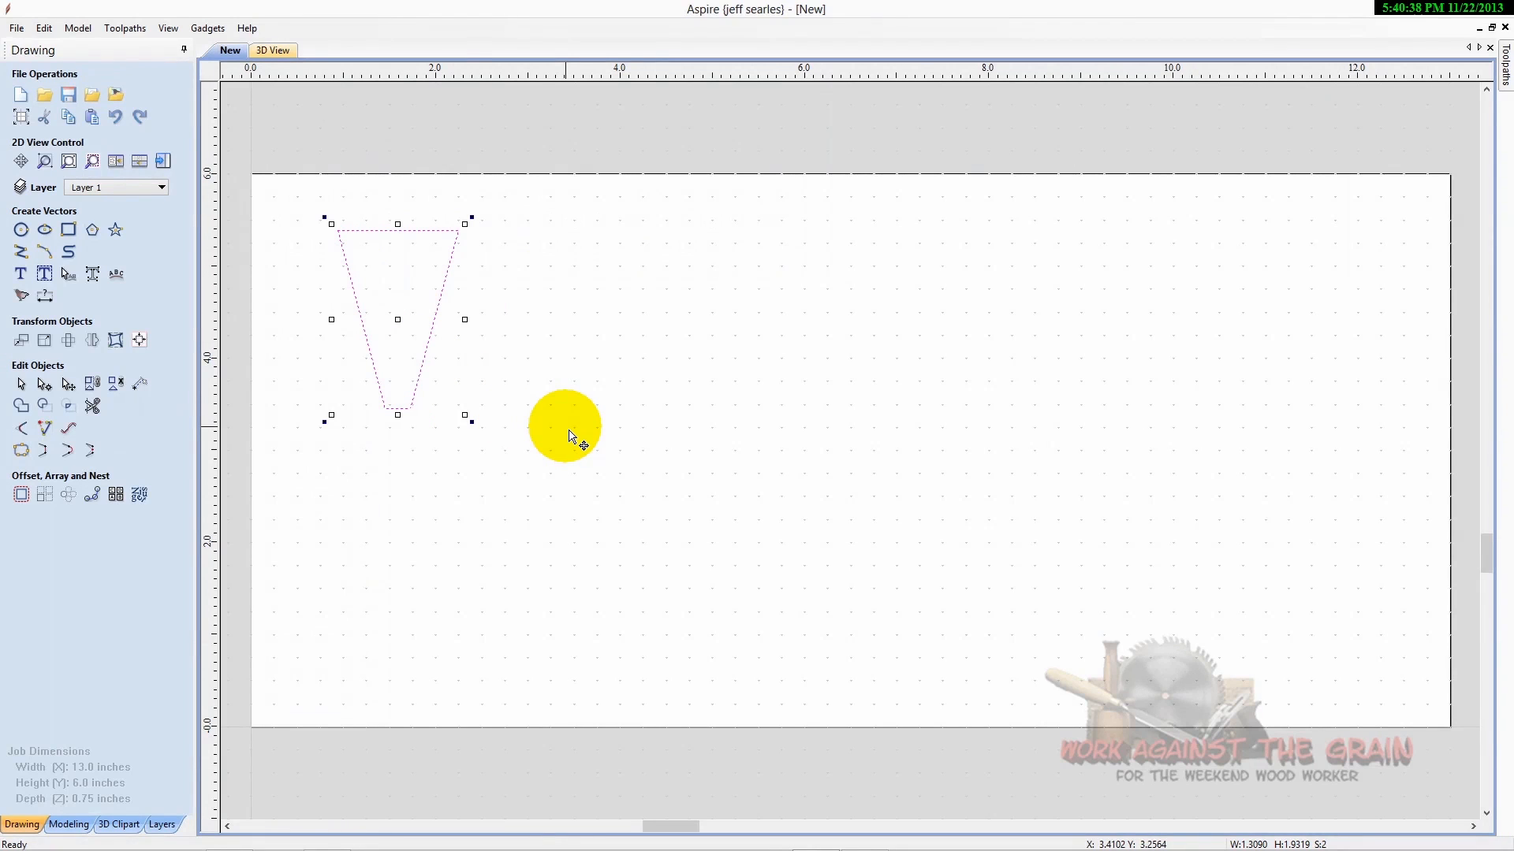
{"action": "left_click", "coordinate": [557, 436]}
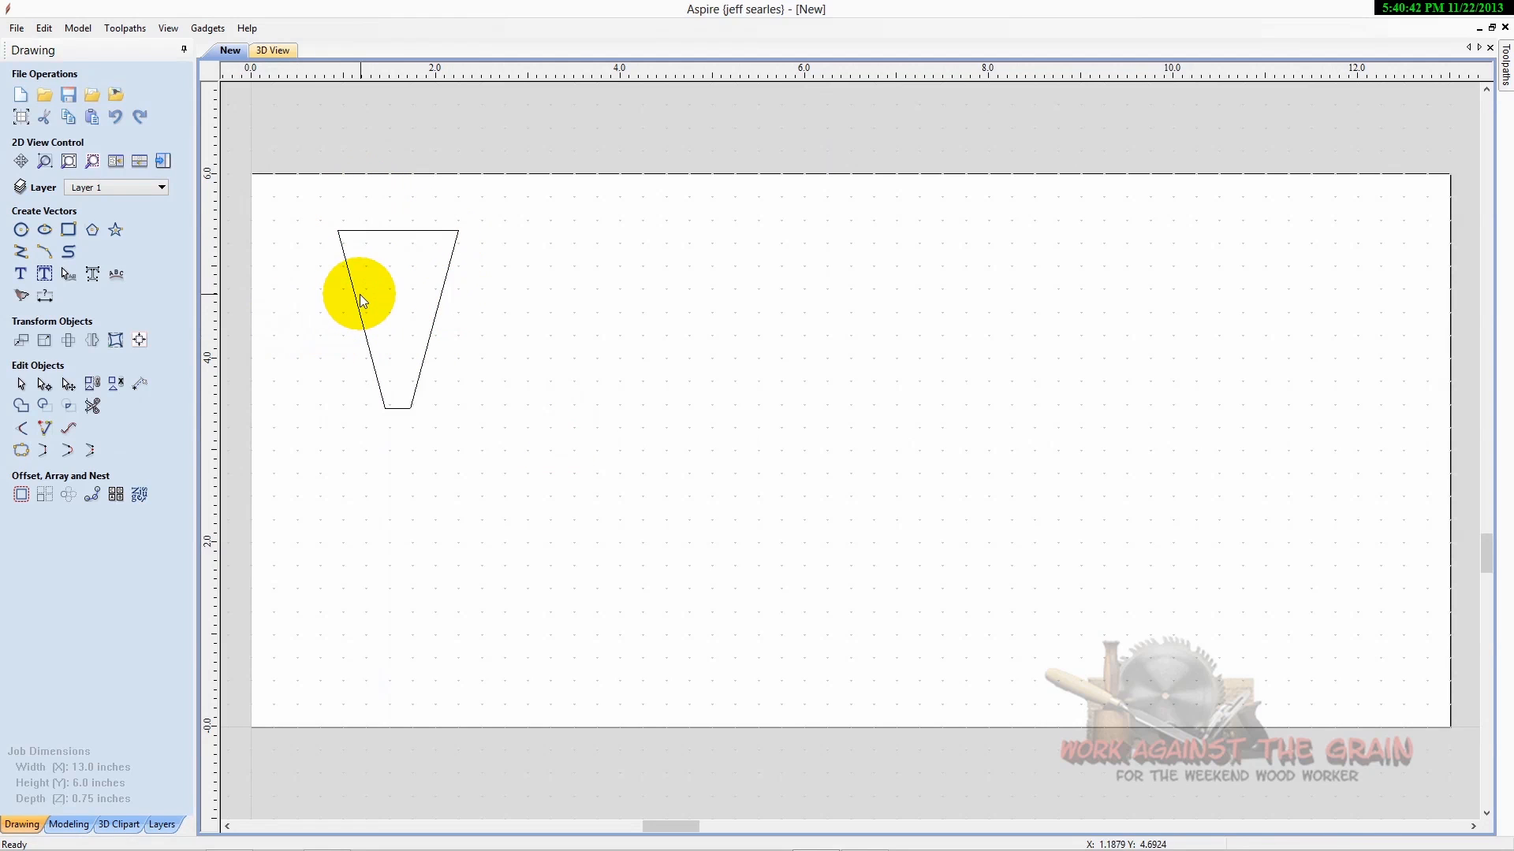
{"action": "left_click_drag", "start_coordinate": [311, 215], "coordinate": [563, 427]}
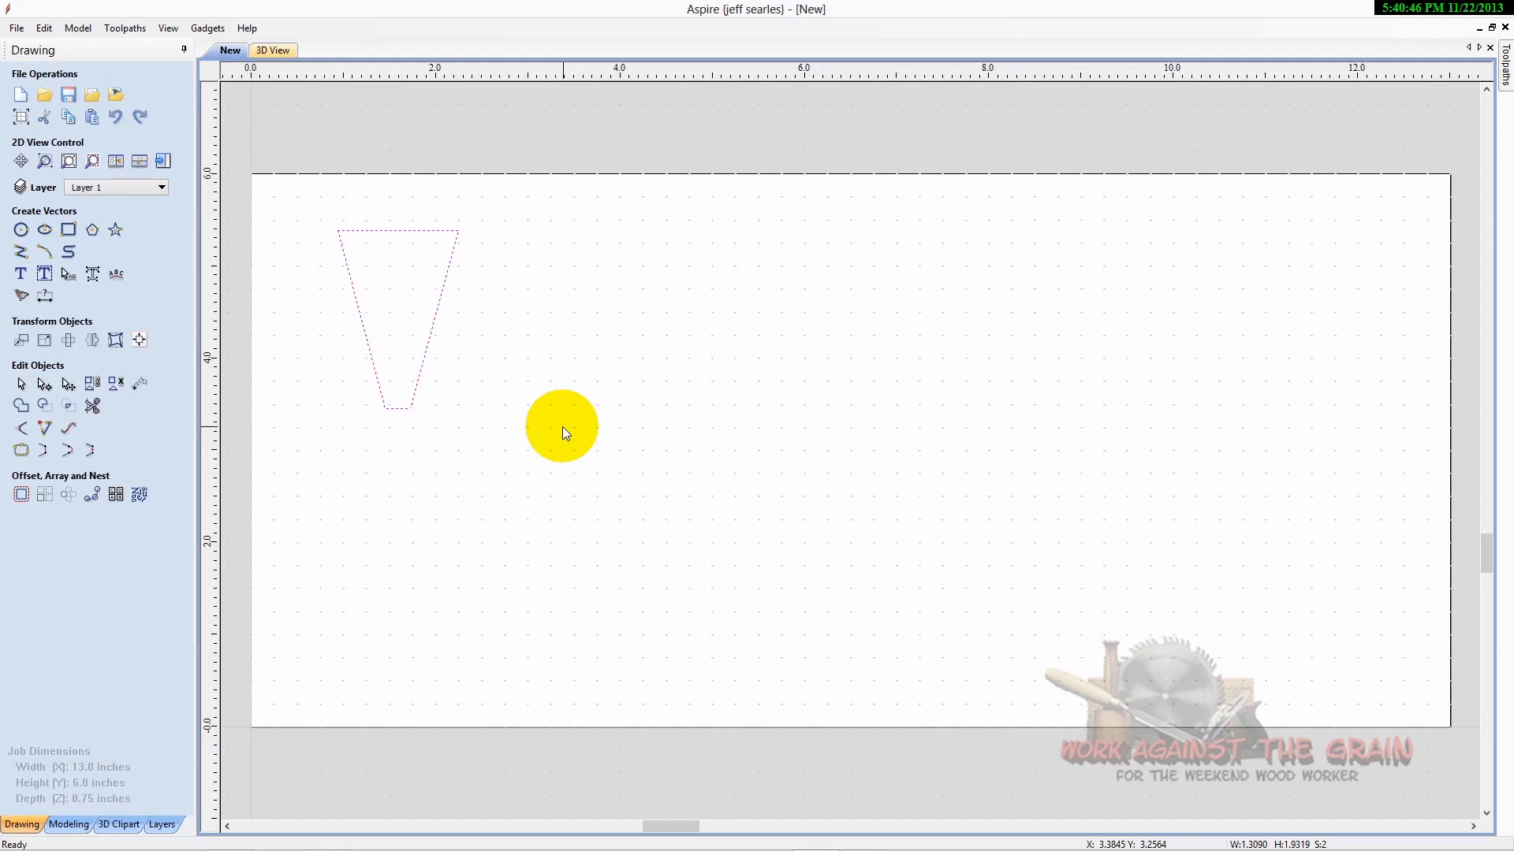
{"action": "right_click", "coordinate": [402, 409]}
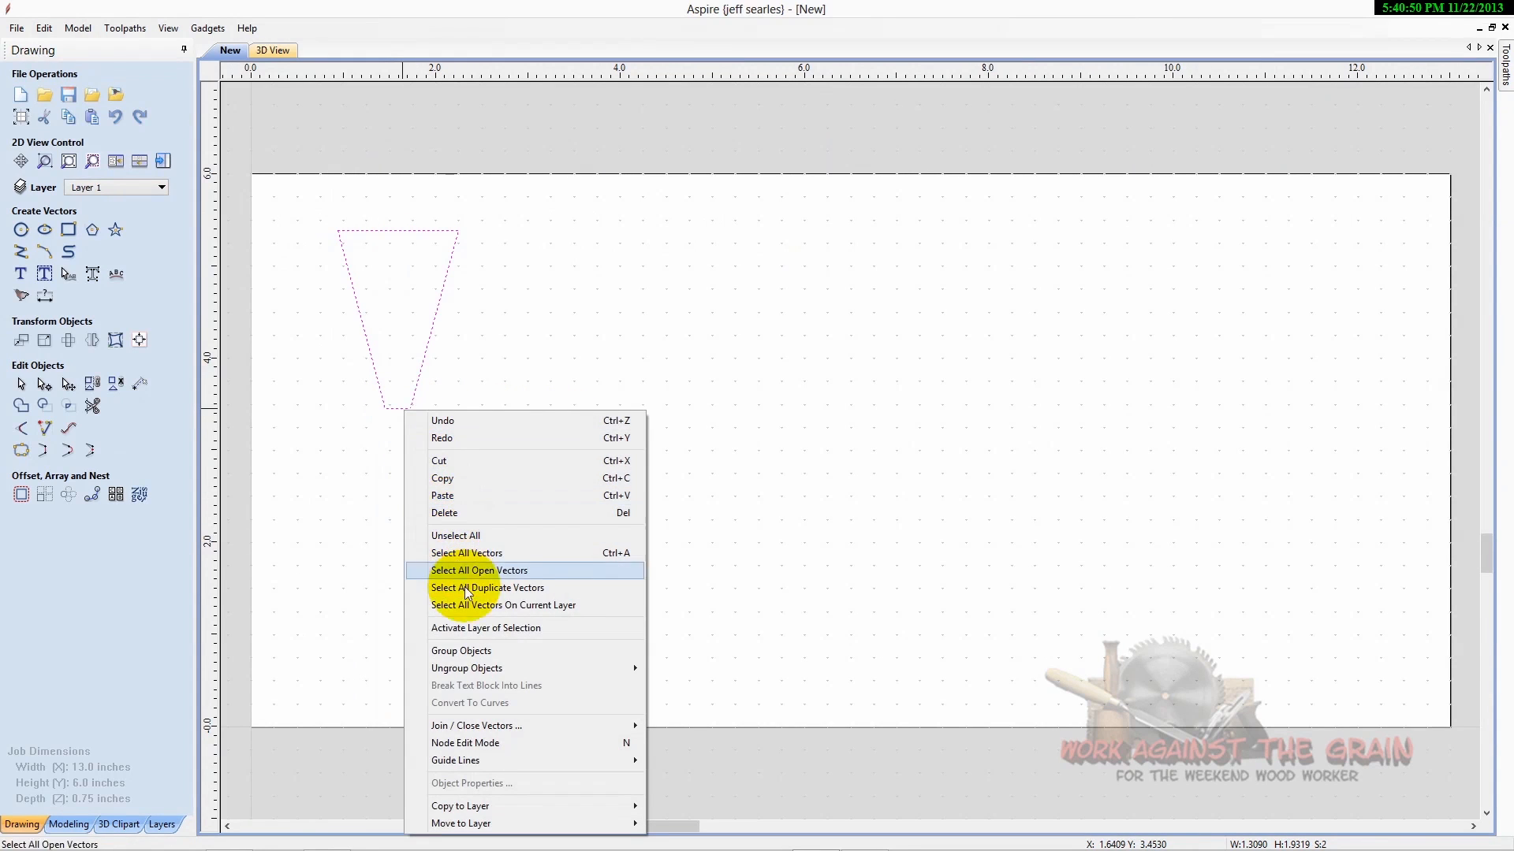
{"action": "left_click", "coordinate": [466, 652]}
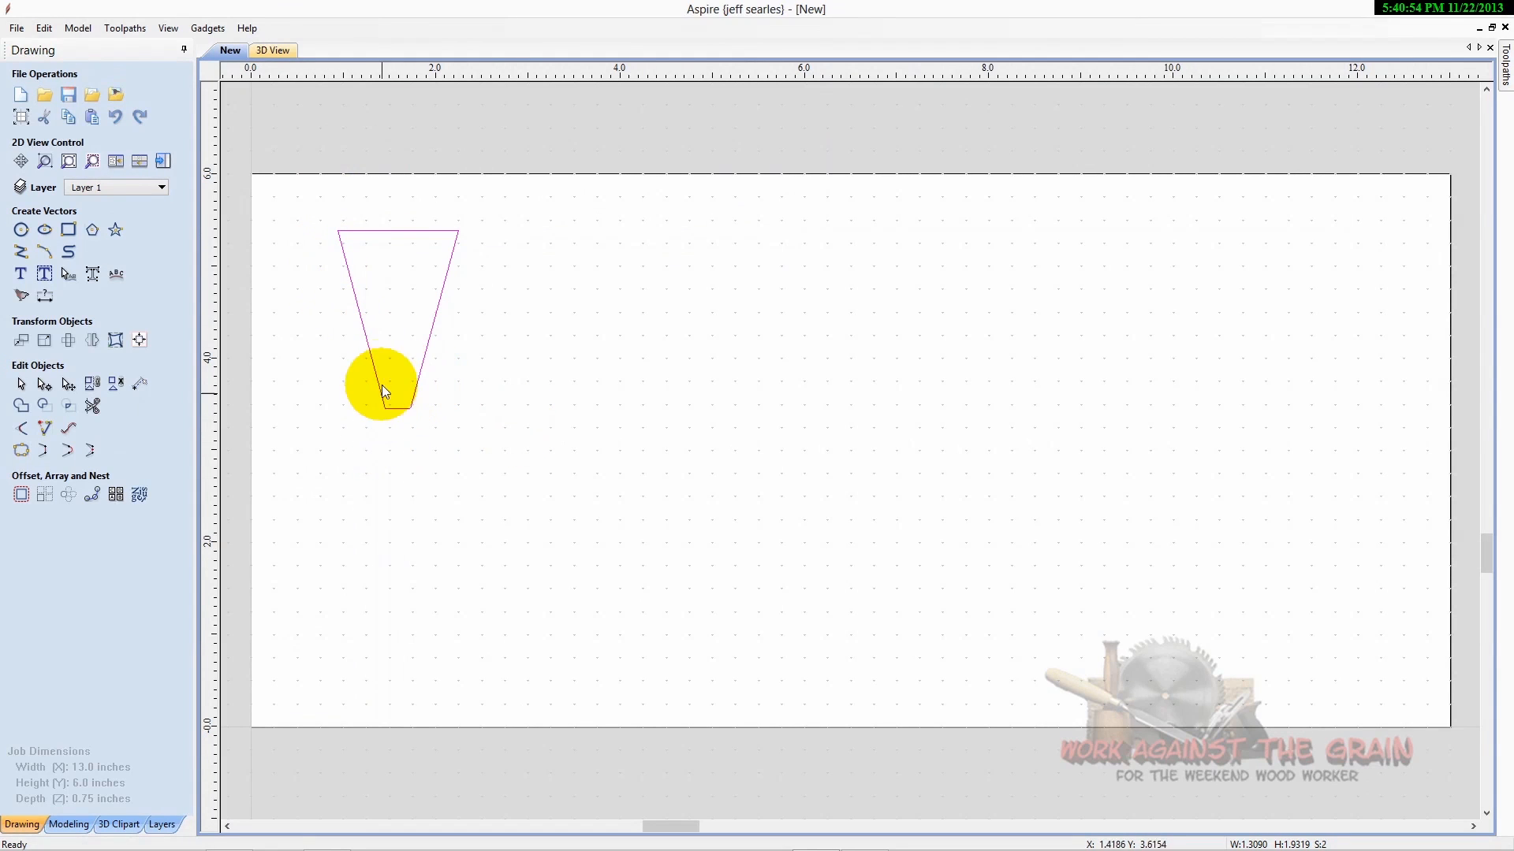
Array copy the wedge into 2 rows and 6 columns with 0.5 gaps in X and Y, leaving the copies ungrouped.
{"action": "left_click", "coordinate": [48, 502]}
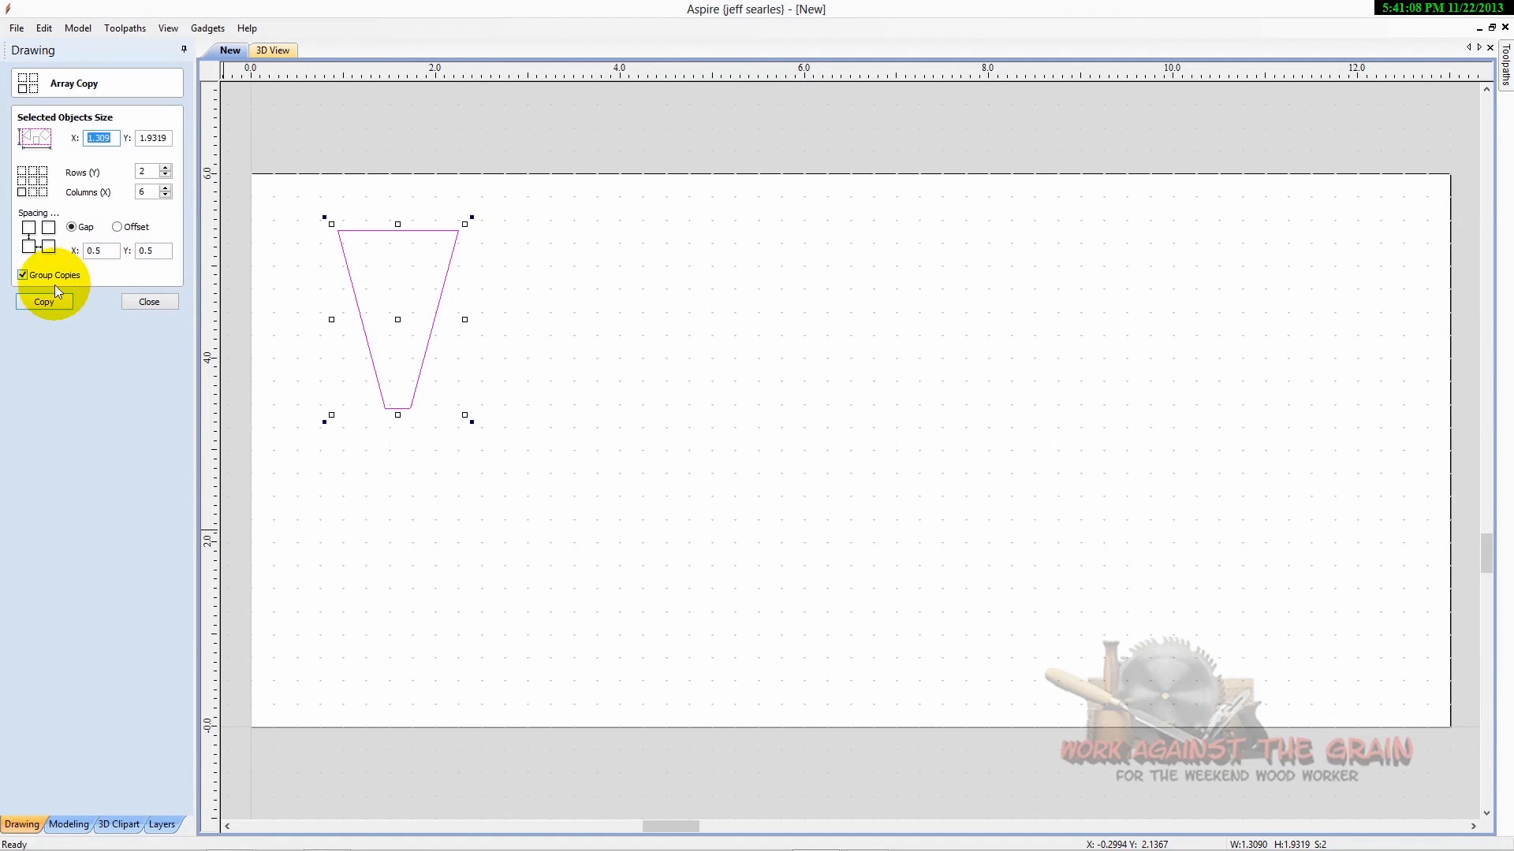
{"action": "left_click", "coordinate": [23, 275]}
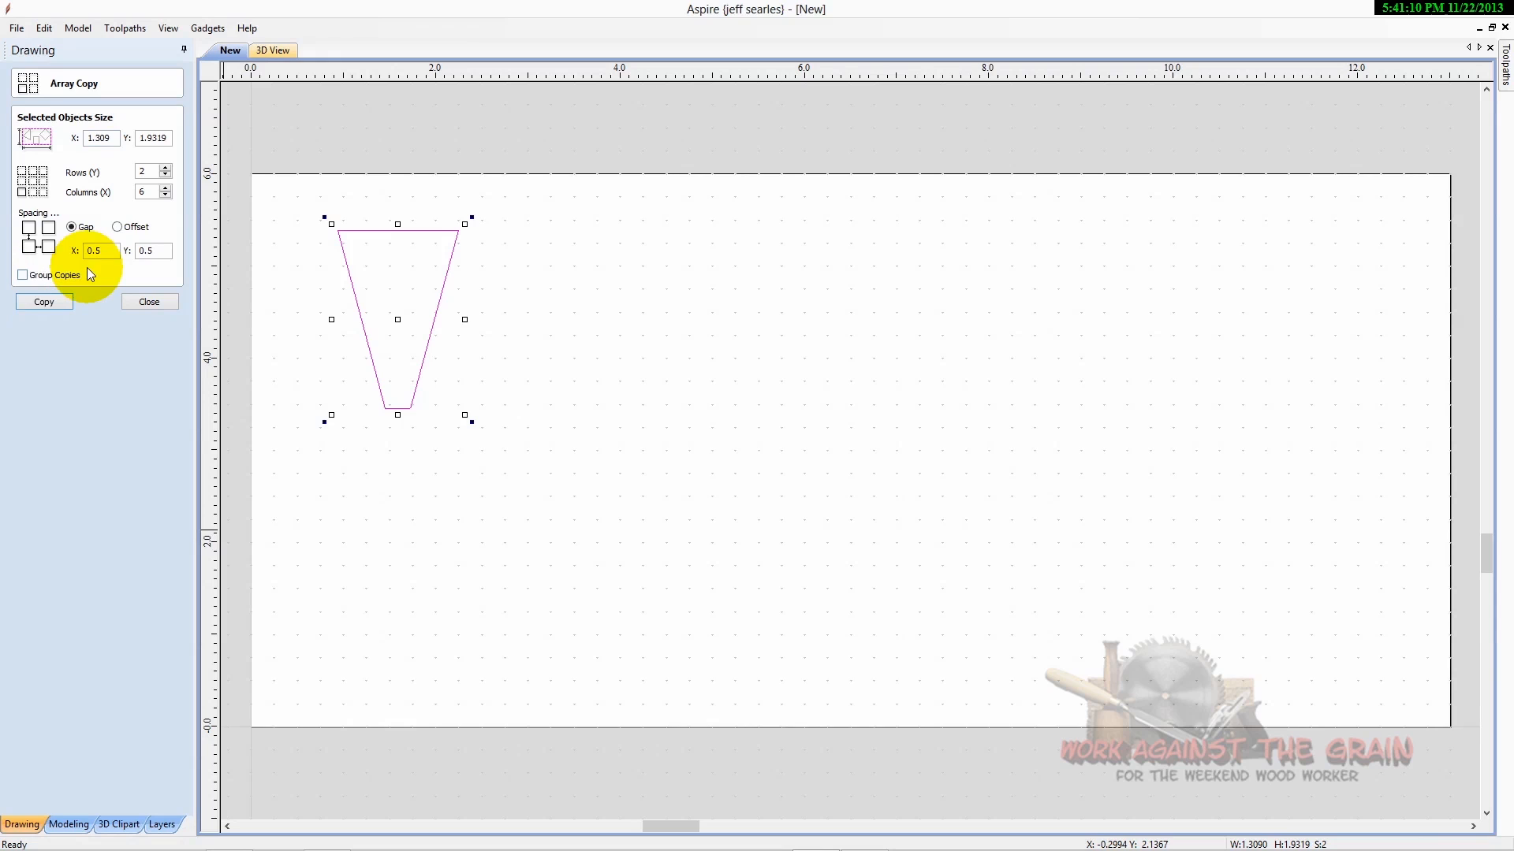
{"action": "left_click", "coordinate": [68, 308]}
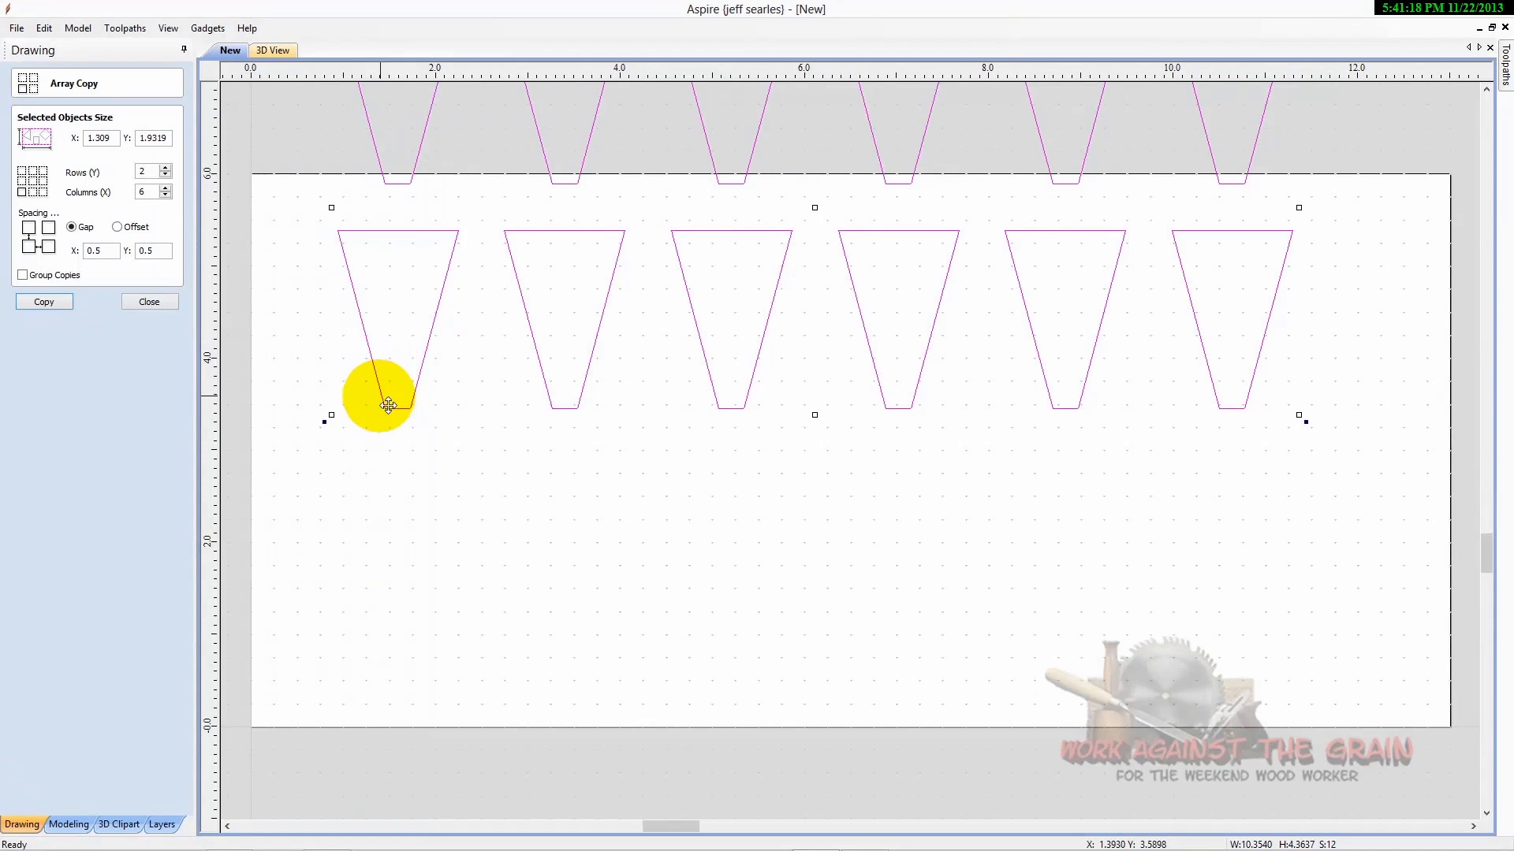
Move the array of wedges down onto the material and centre it on the sheet both horizontally and vertically.
{"action": "left_click_drag", "start_coordinate": [392, 402], "coordinate": [426, 634]}
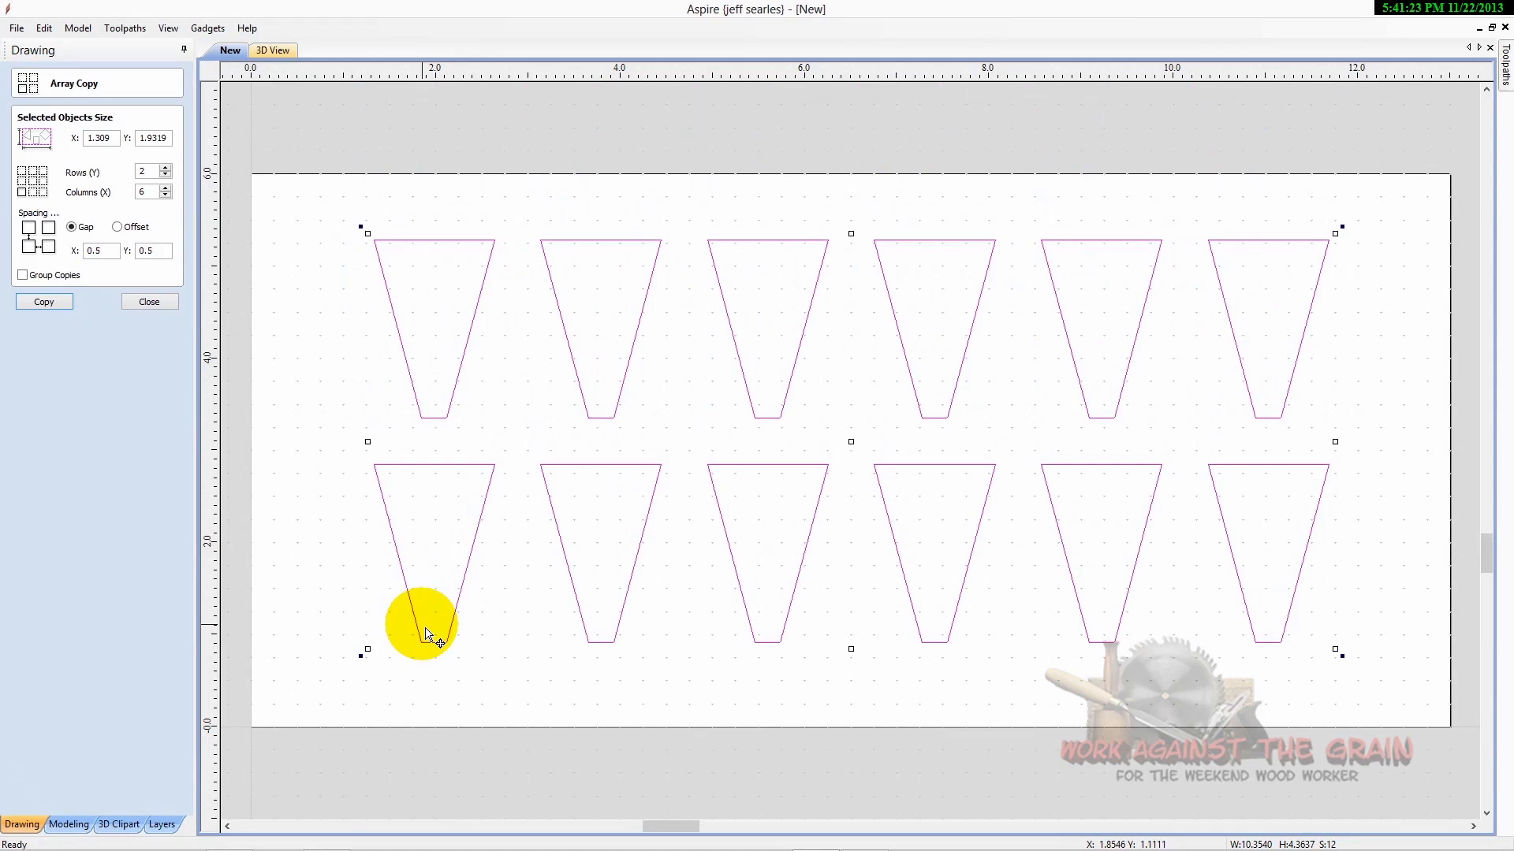
{"action": "left_click", "coordinate": [146, 302]}
{"action": "left_click", "coordinate": [141, 341]}
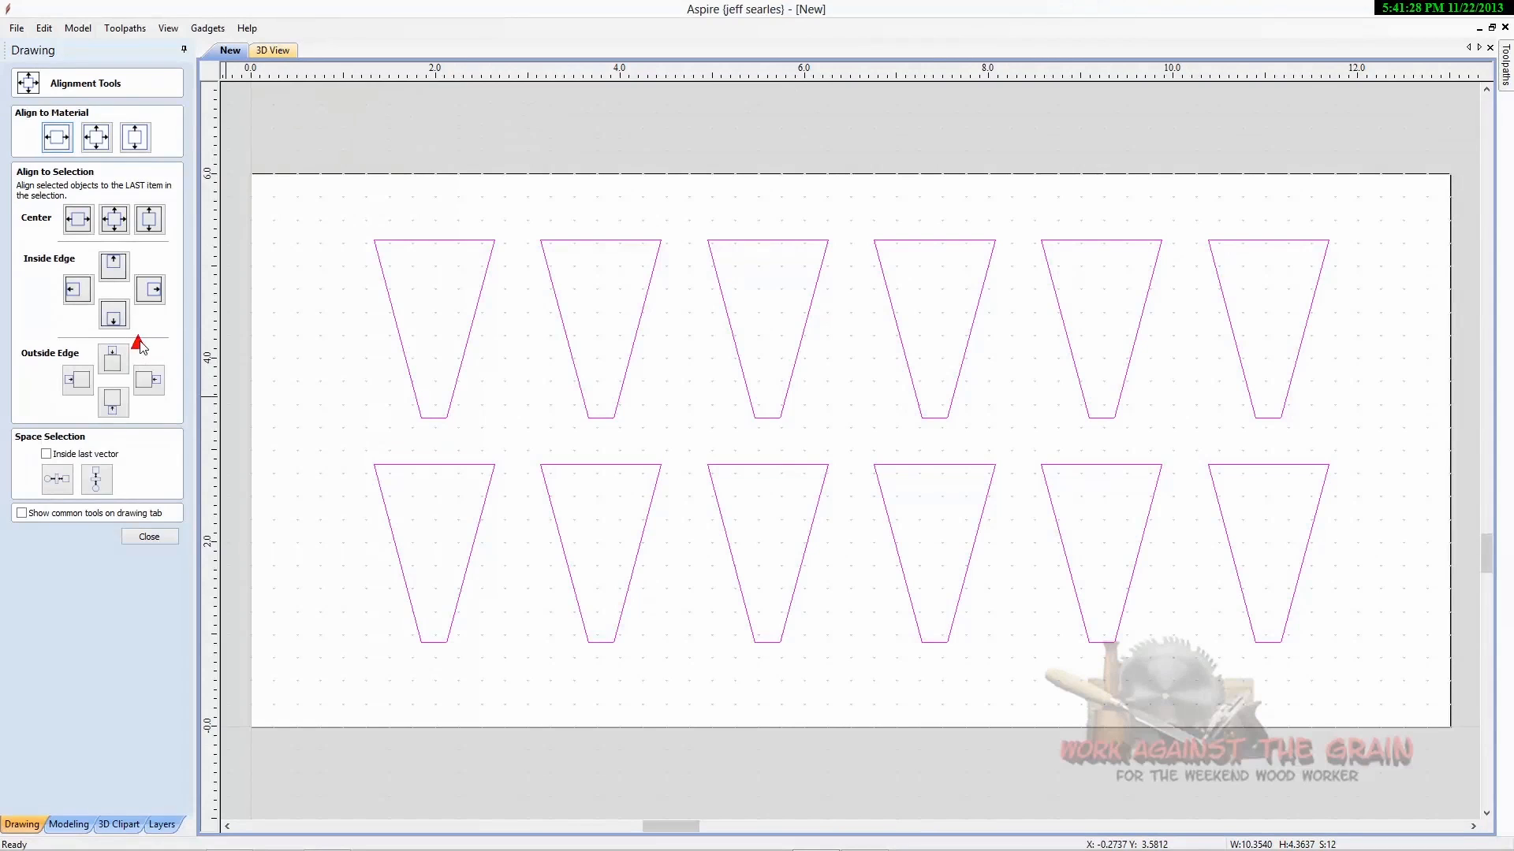
{"action": "left_click", "coordinate": [96, 138]}
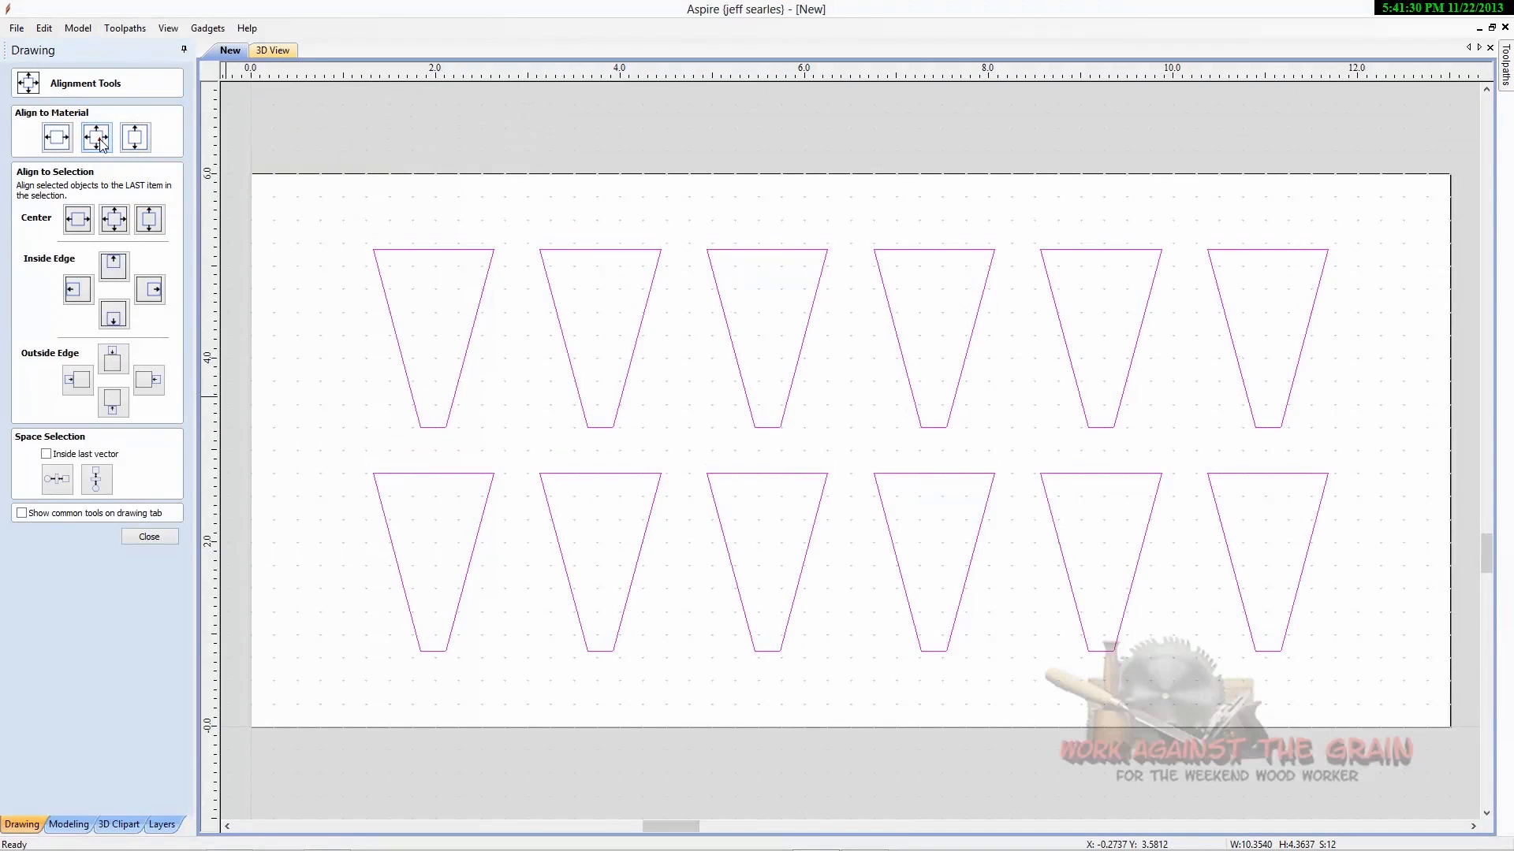
{"action": "left_click", "coordinate": [172, 551]}
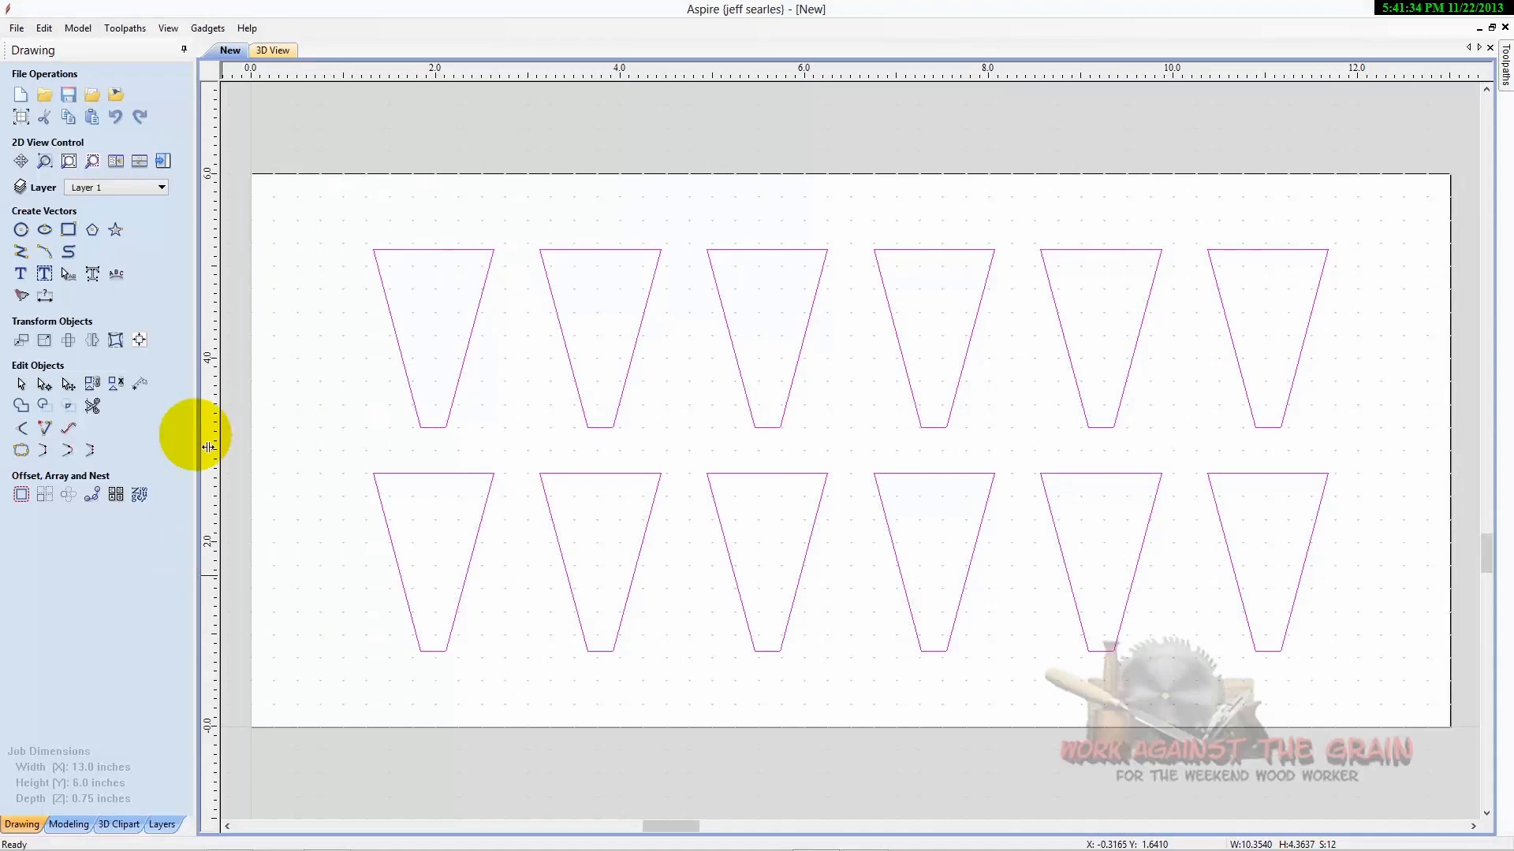
Calculate a 2D profile toolpath outside the wedges with a 0.125 inch end mill and 0.78 inch cut depth, accepting the cut through the material.
{"action": "left_click", "coordinate": [164, 163]}
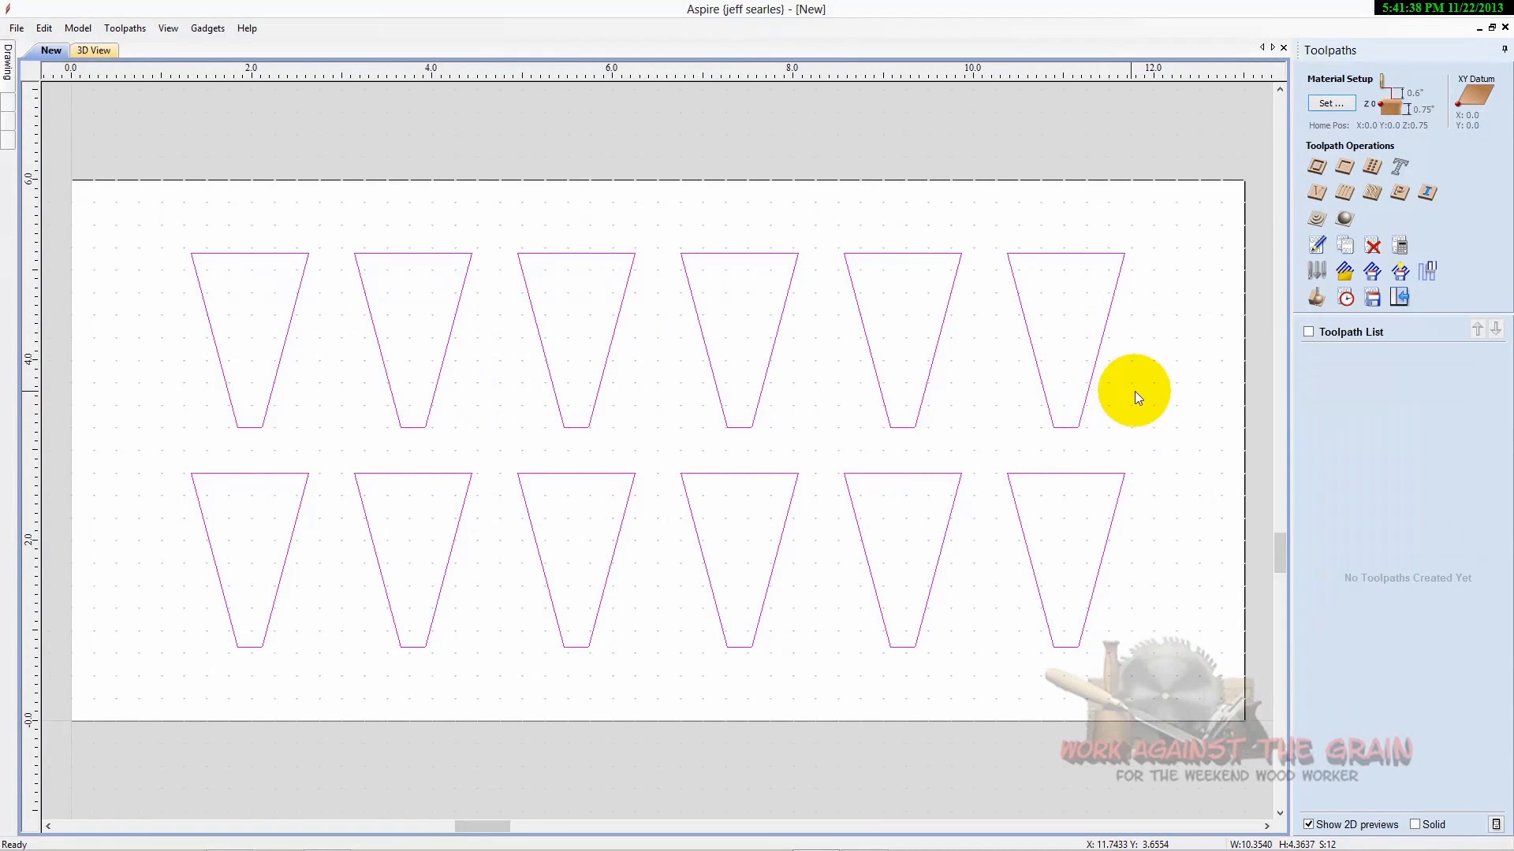
{"action": "left_click", "coordinate": [1329, 171]}
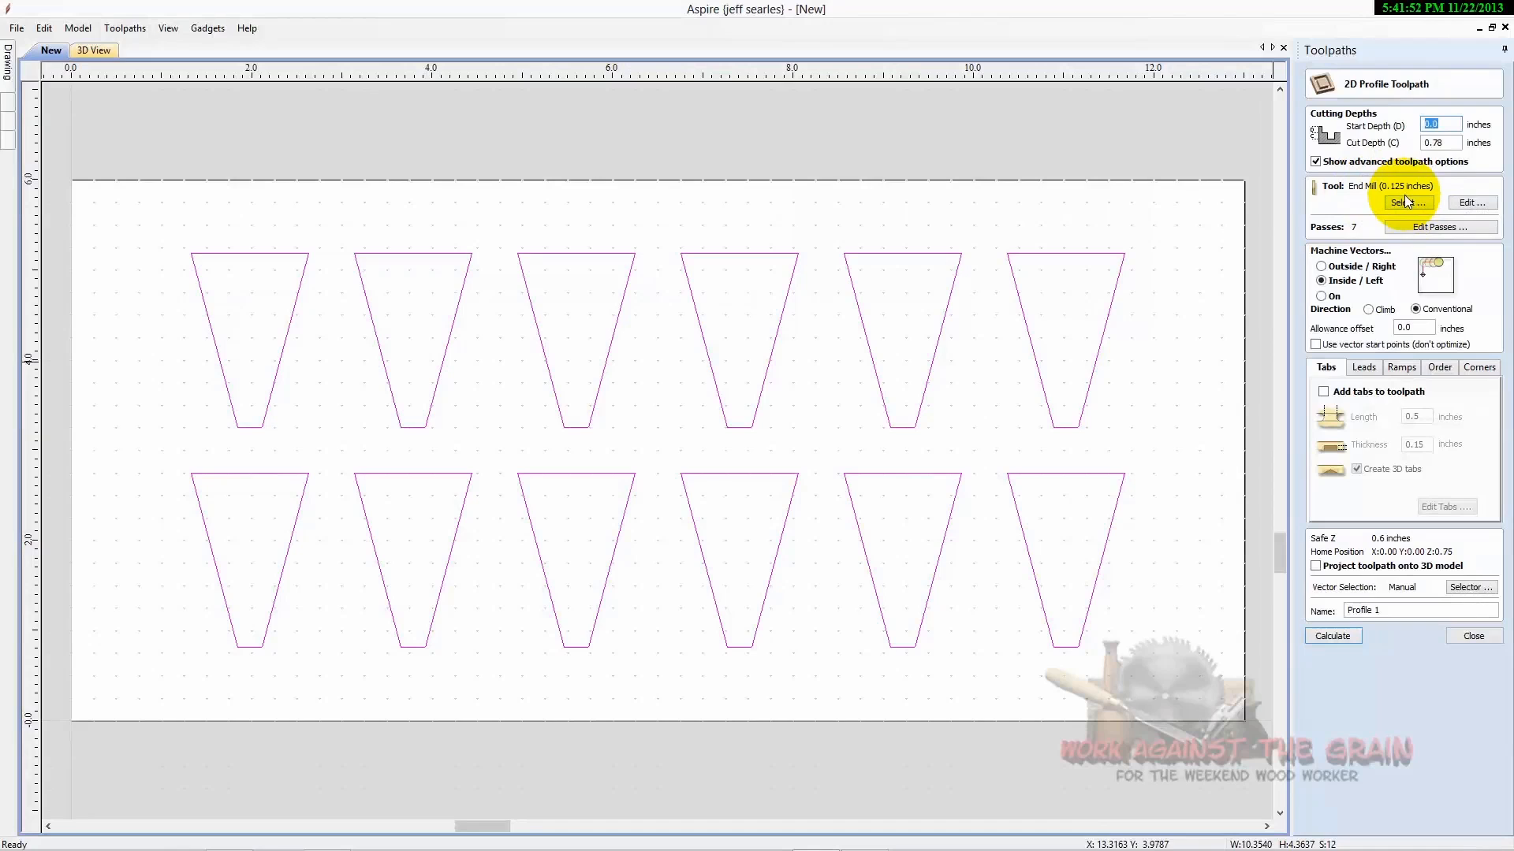
{"action": "left_click", "coordinate": [1321, 266]}
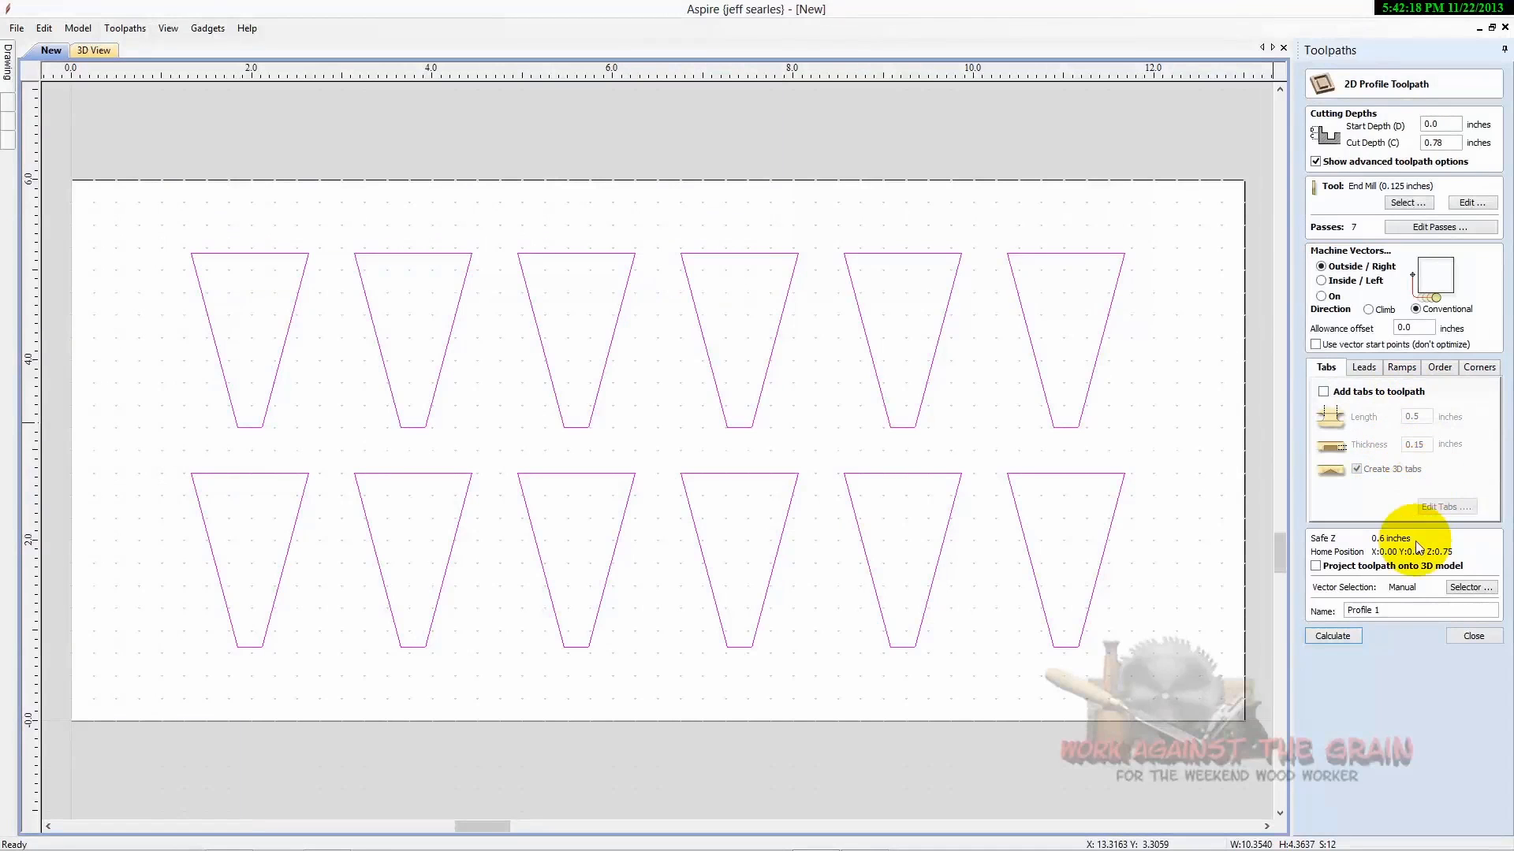
{"action": "left_click", "coordinate": [1397, 611]}
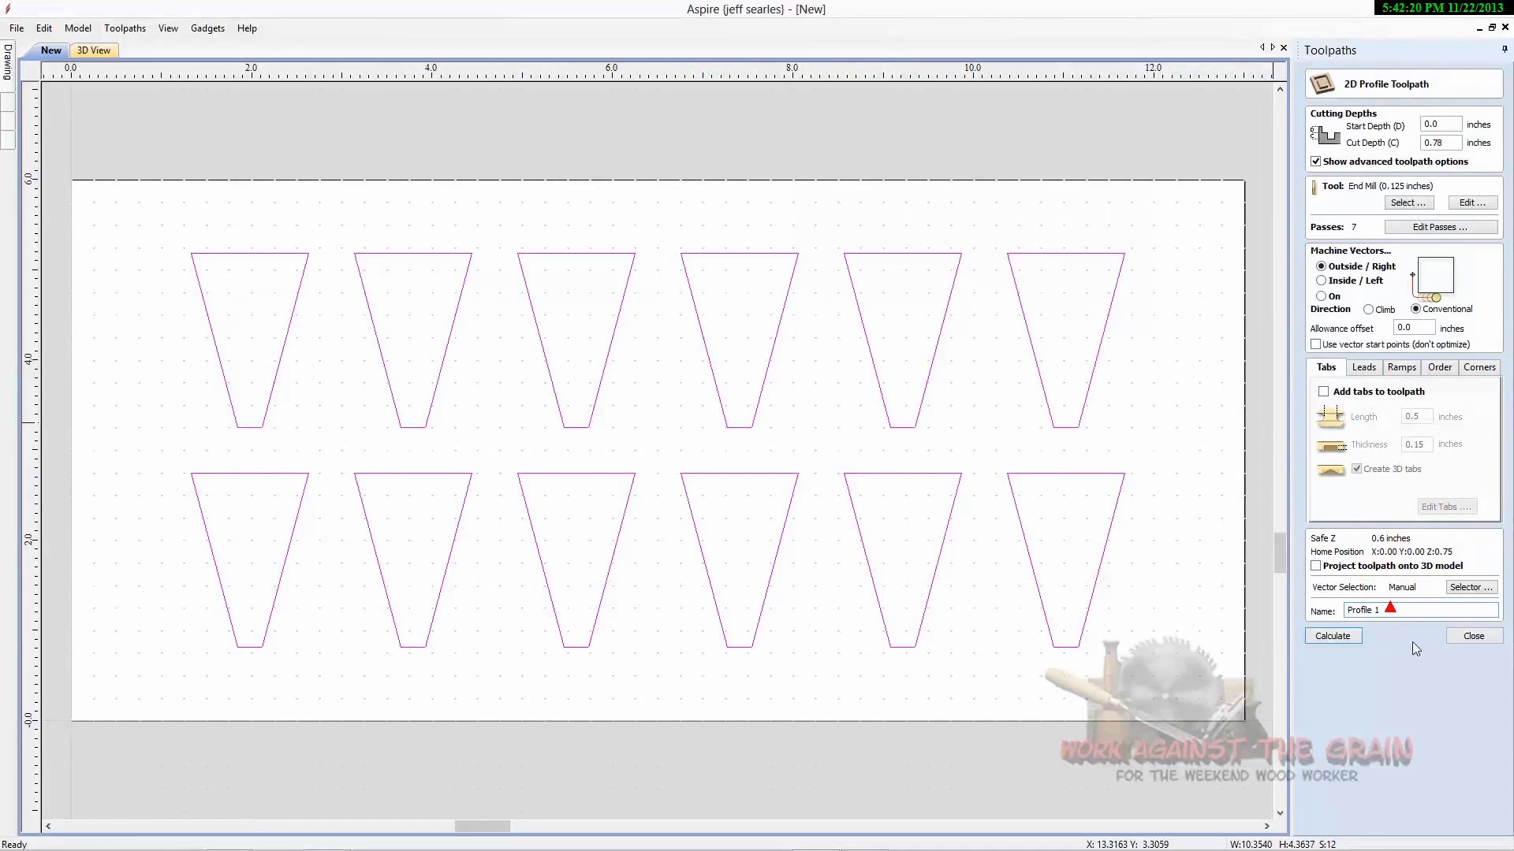
{"action": "left_click", "coordinate": [1350, 640]}
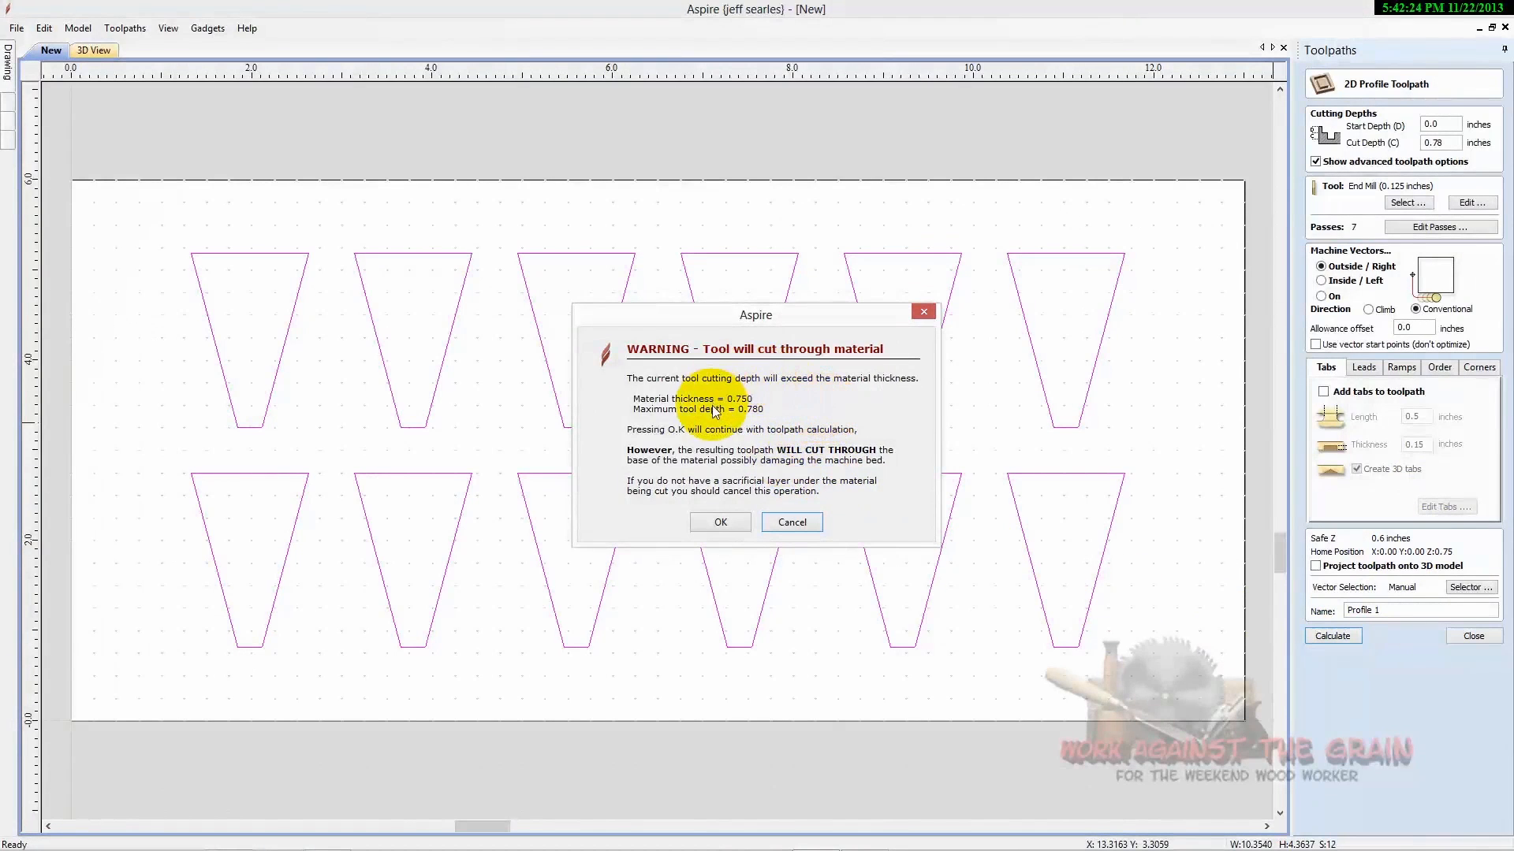
{"action": "left_click", "coordinate": [744, 525]}
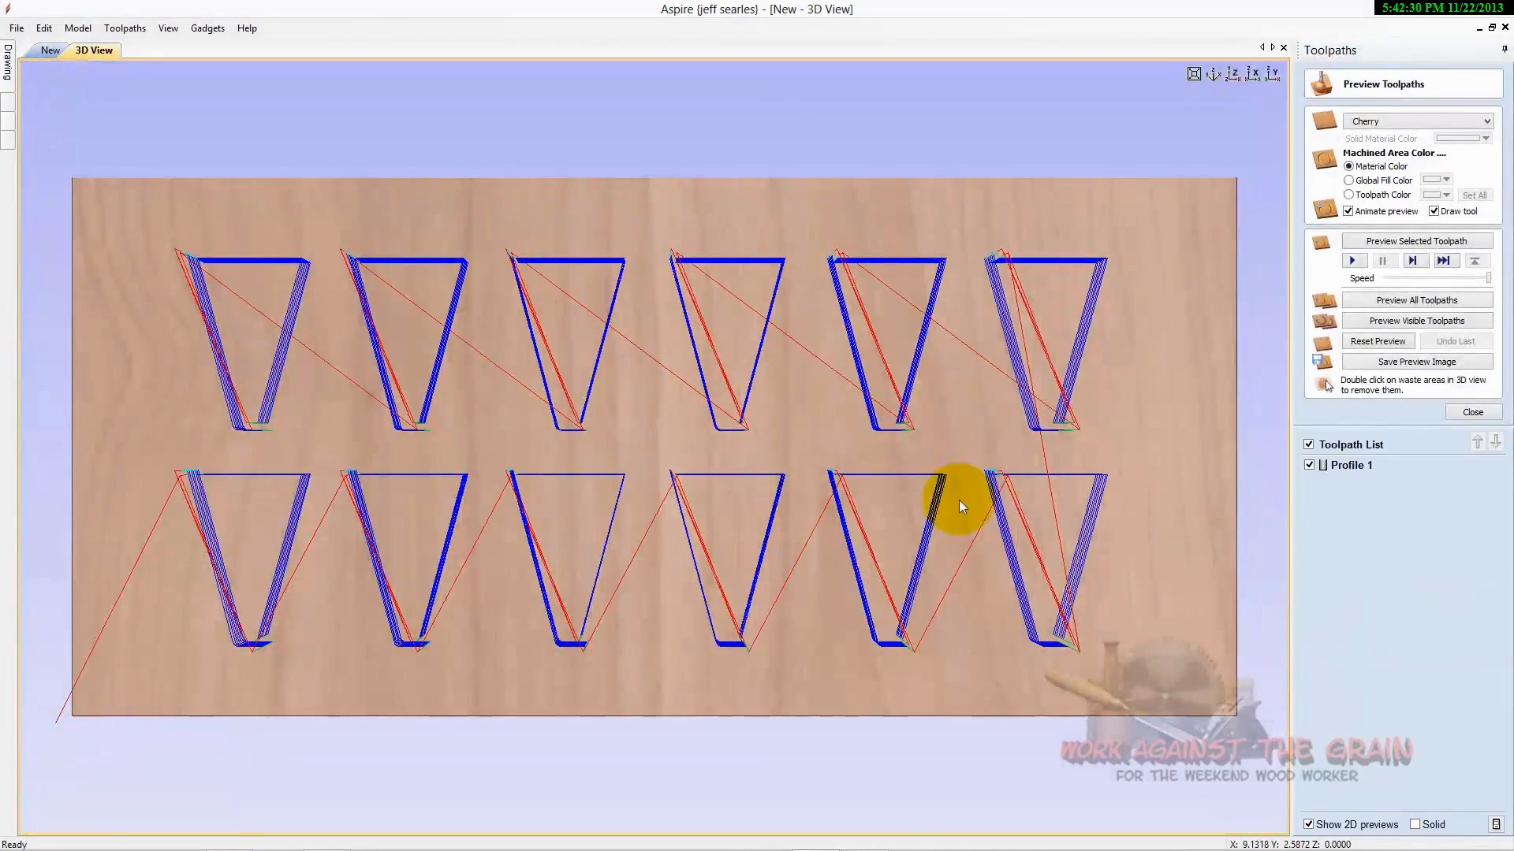
Preview all toolpaths in 3D, remove the waste material around the wedges and inspect the cut pieces.
{"action": "left_click_drag", "start_coordinate": [1129, 509], "coordinate": [1040, 484]}
{"action": "left_click", "coordinate": [1403, 303]}
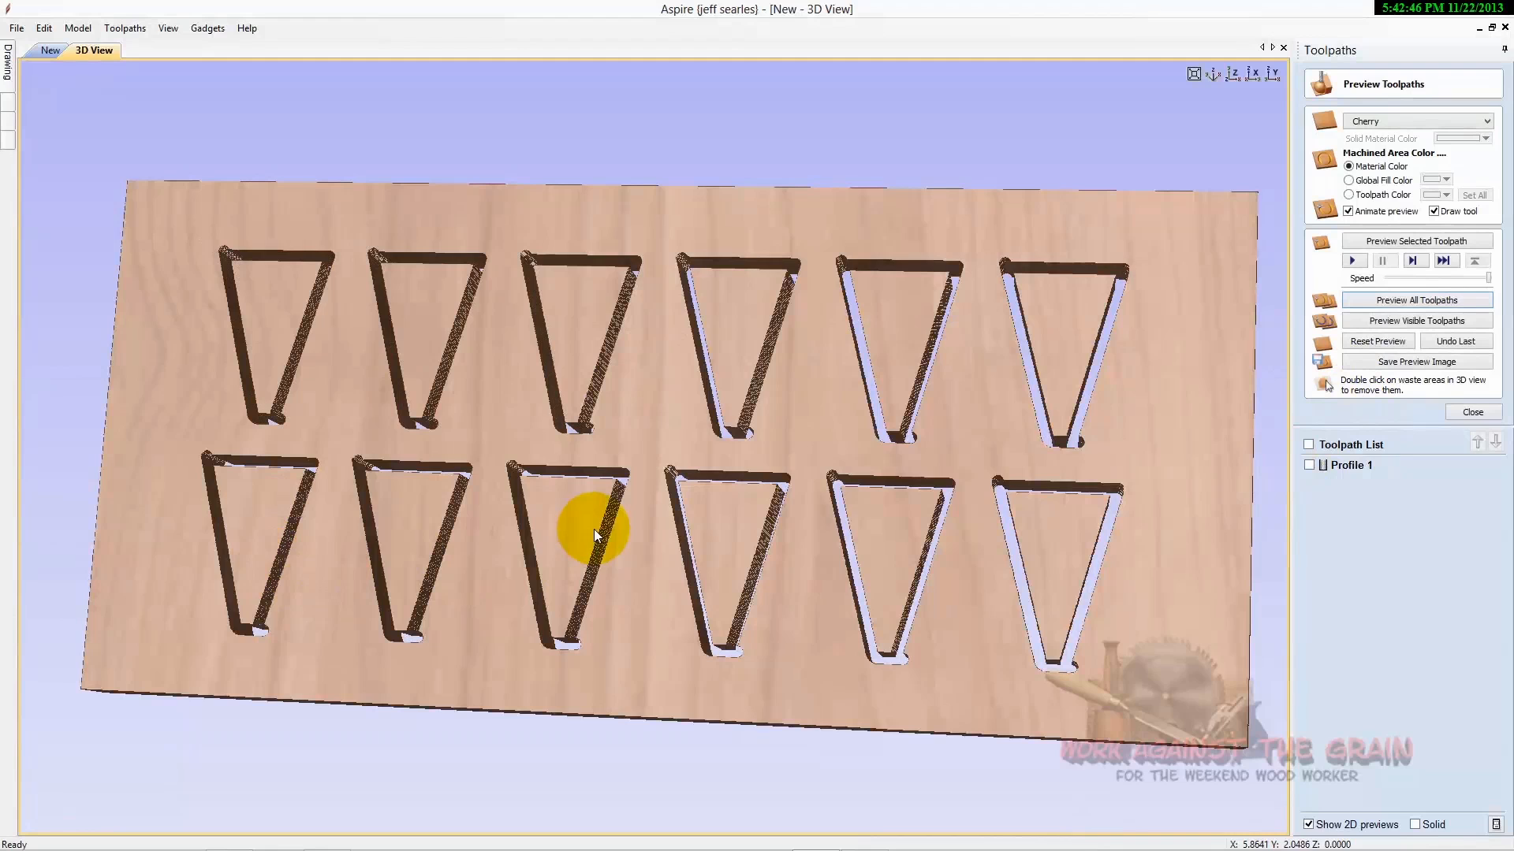
{"action": "double_click", "coordinate": [1190, 399]}
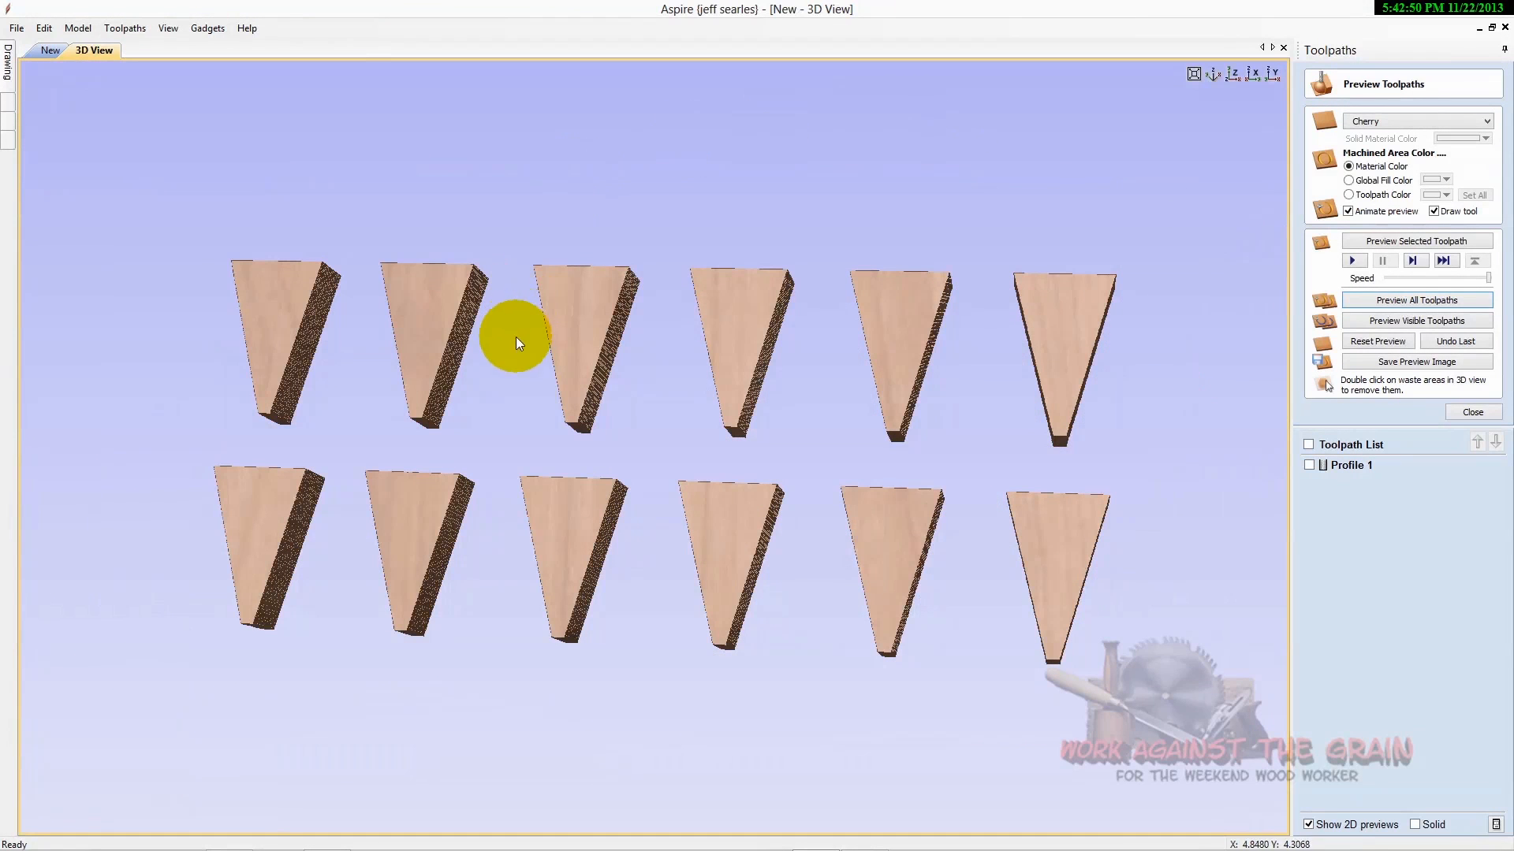
{"action": "left_click_drag", "start_coordinate": [522, 401], "coordinate": [569, 418]}
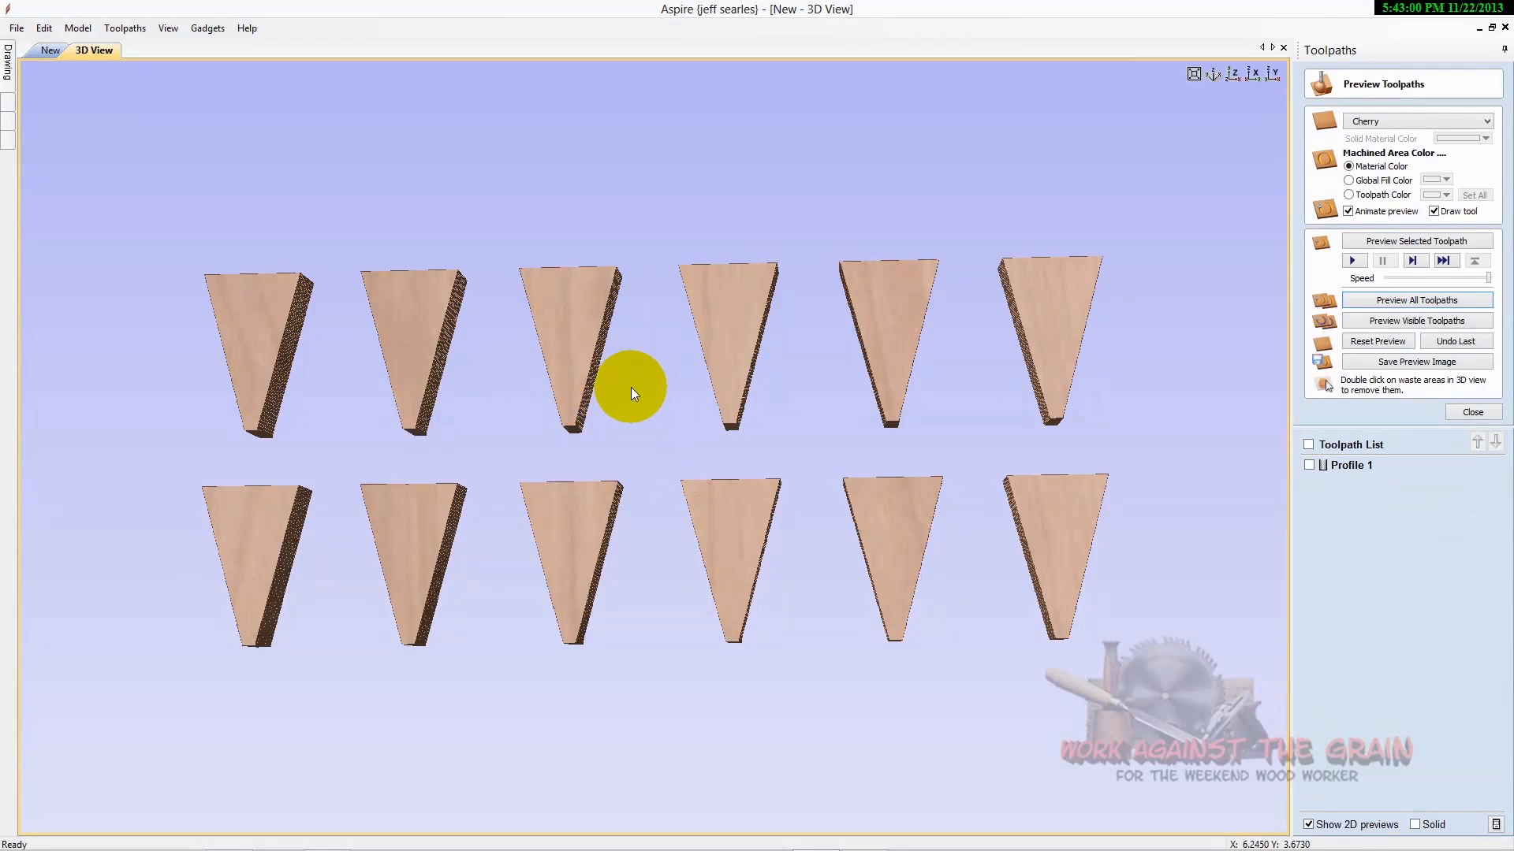
{"action": "left_click", "coordinate": [1465, 418]}
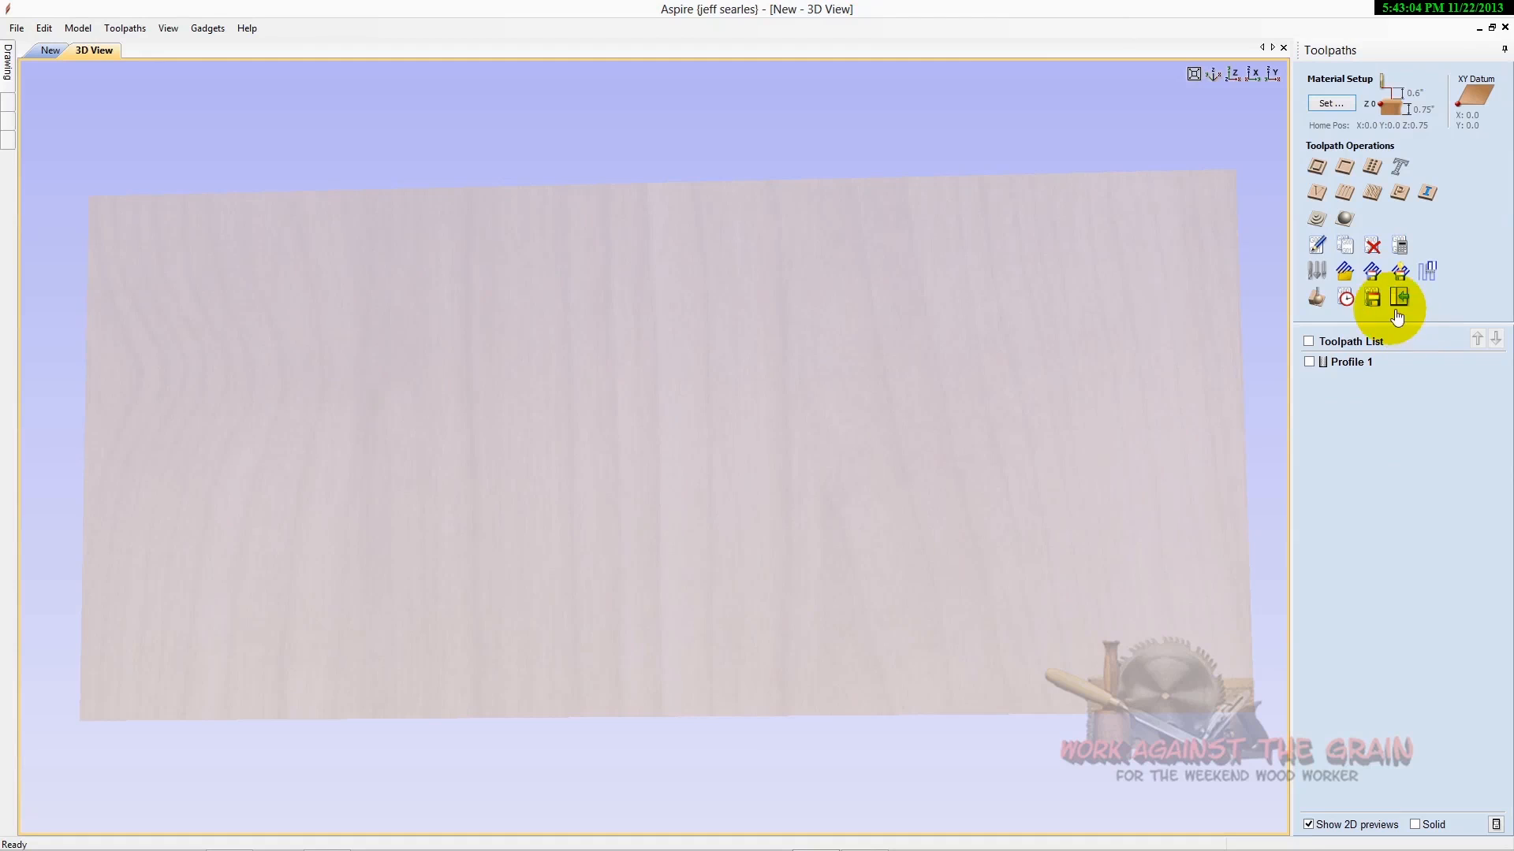
Try to save the profile toolpath to a file.
{"action": "left_click", "coordinate": [1374, 298]}
{"action": "left_click", "coordinate": [1391, 392]}
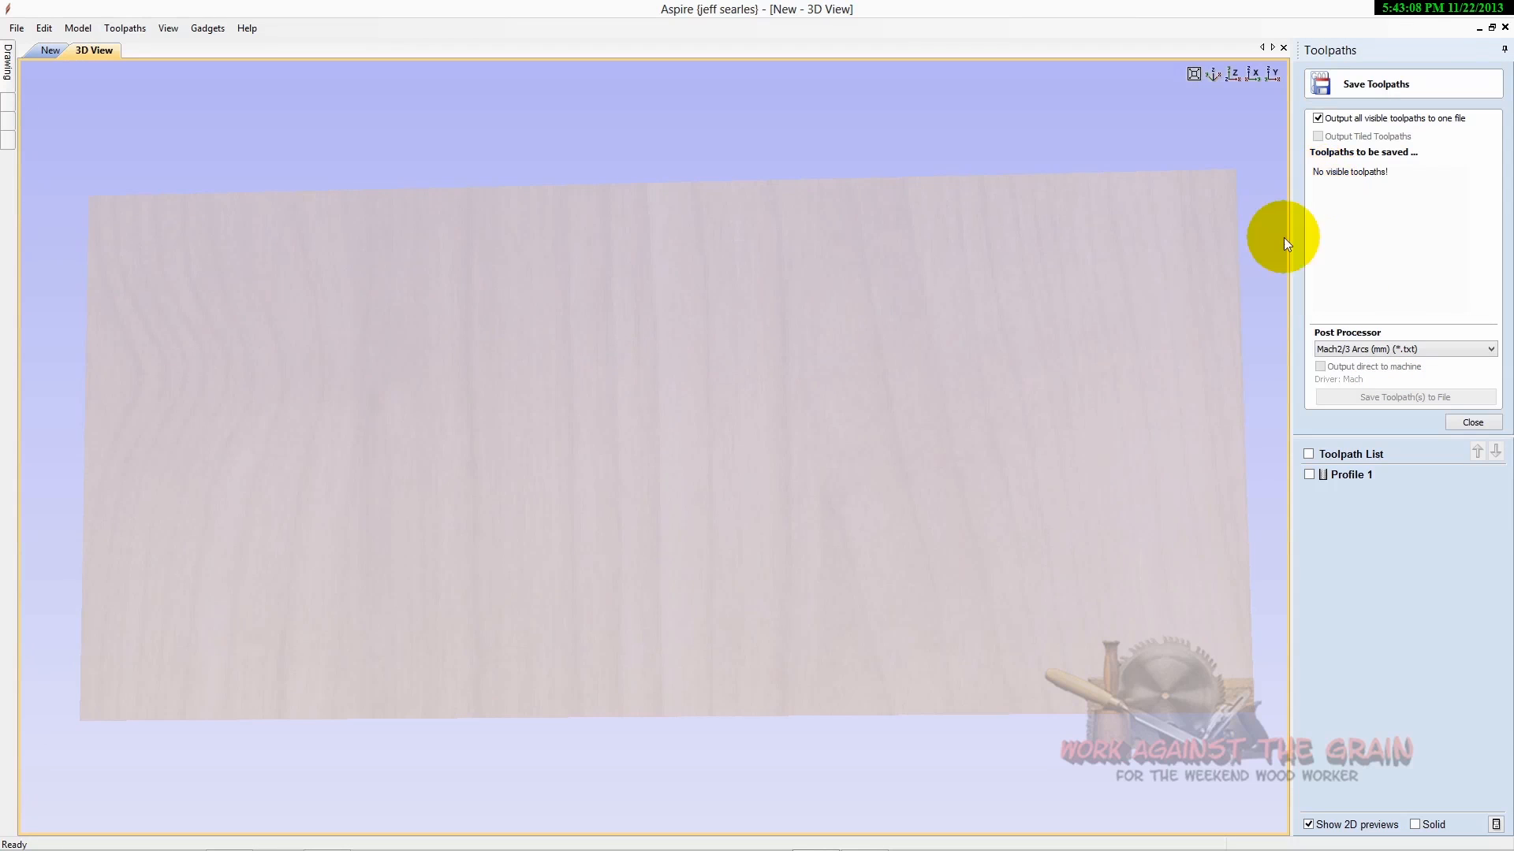
{"action": "left_click", "coordinate": [1460, 428]}
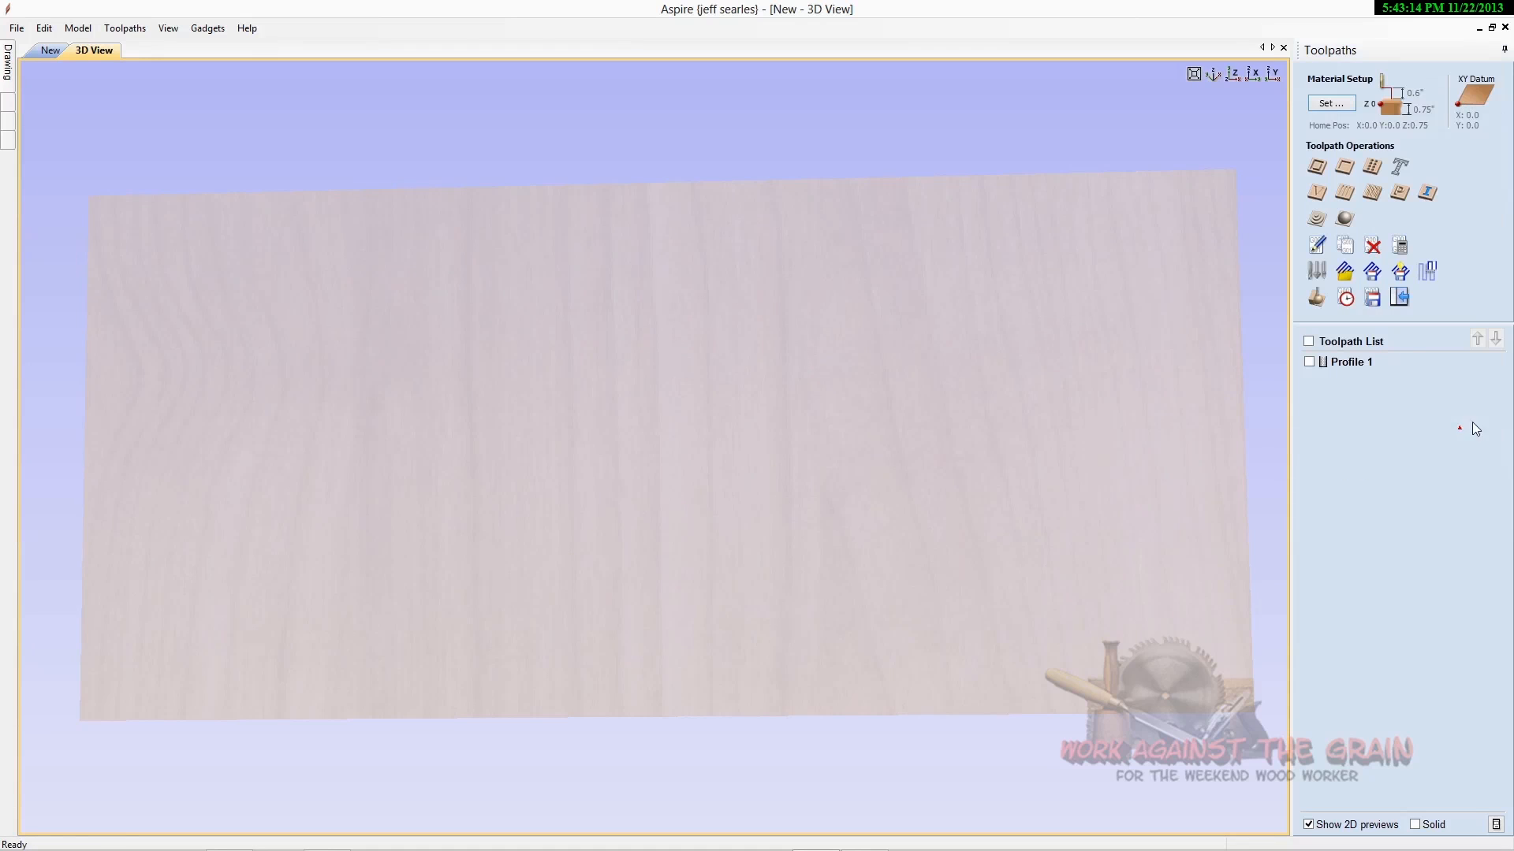